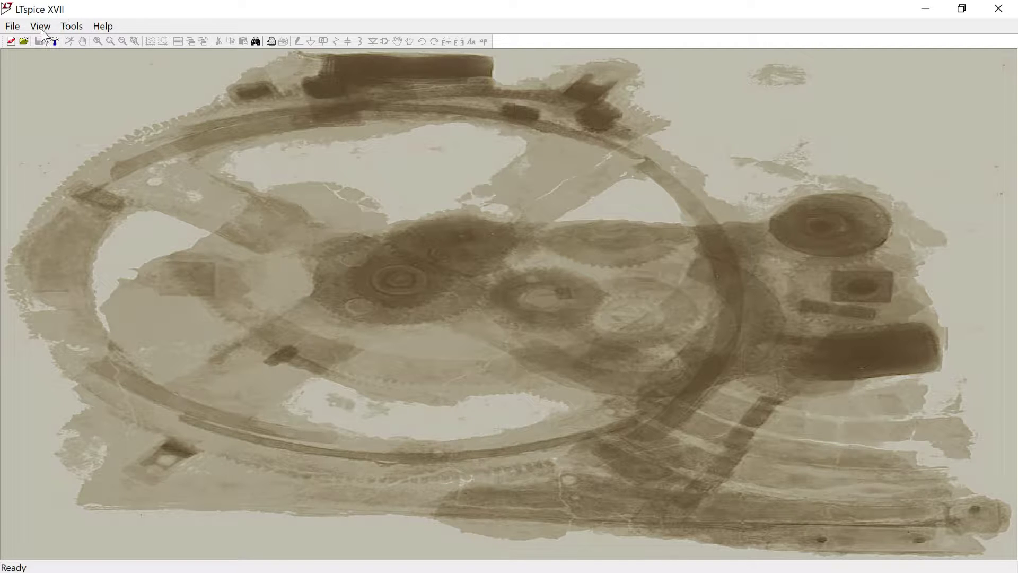
Step: Create a new blank Draft1 schematic and bring up the Select Component Symbol dialog
click(11, 42)
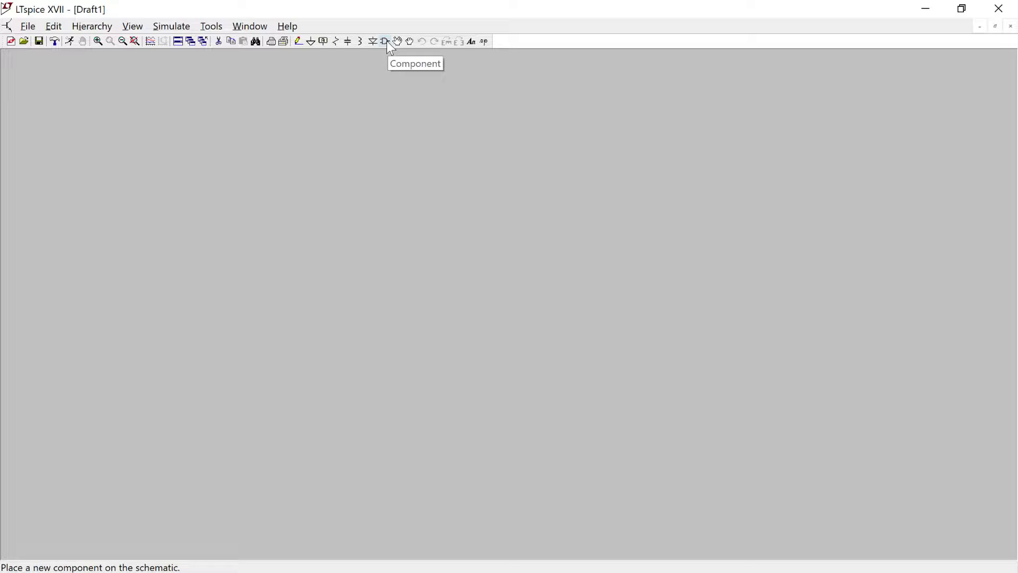
click(387, 42)
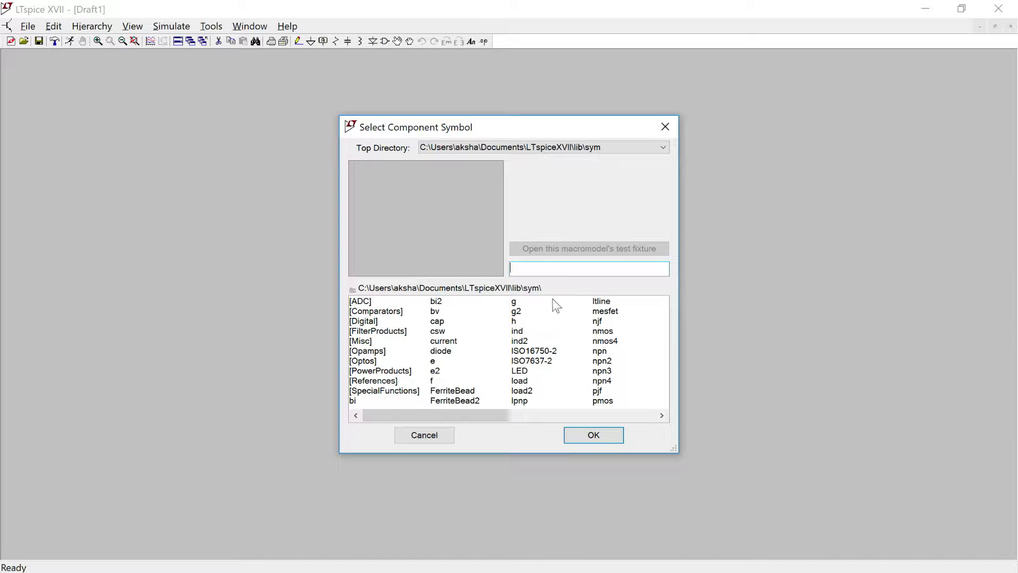
Step: Search the symbol library for 'vol' and place voltage source V1 on the schematic
text(vol)
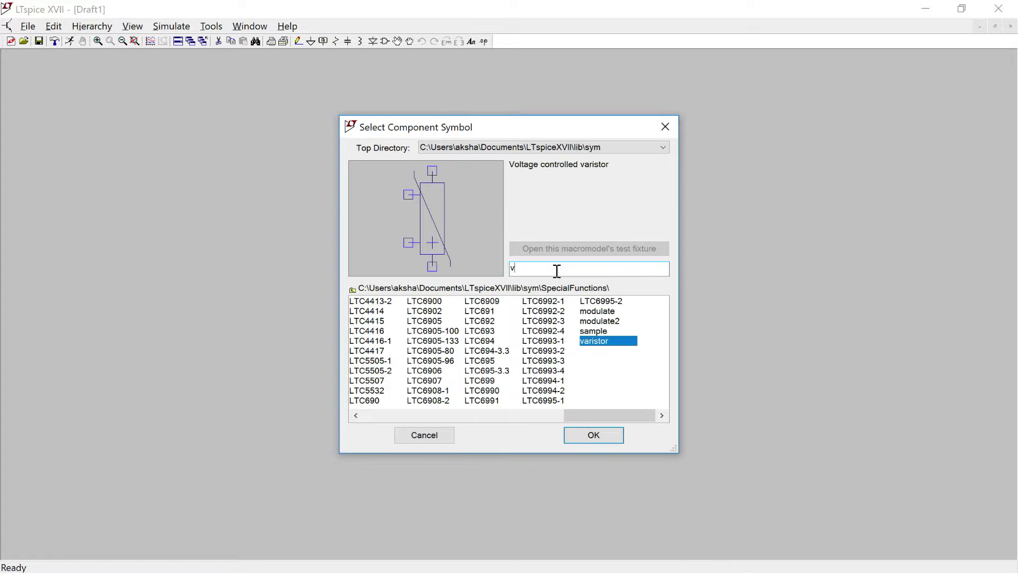
double_click(540, 340)
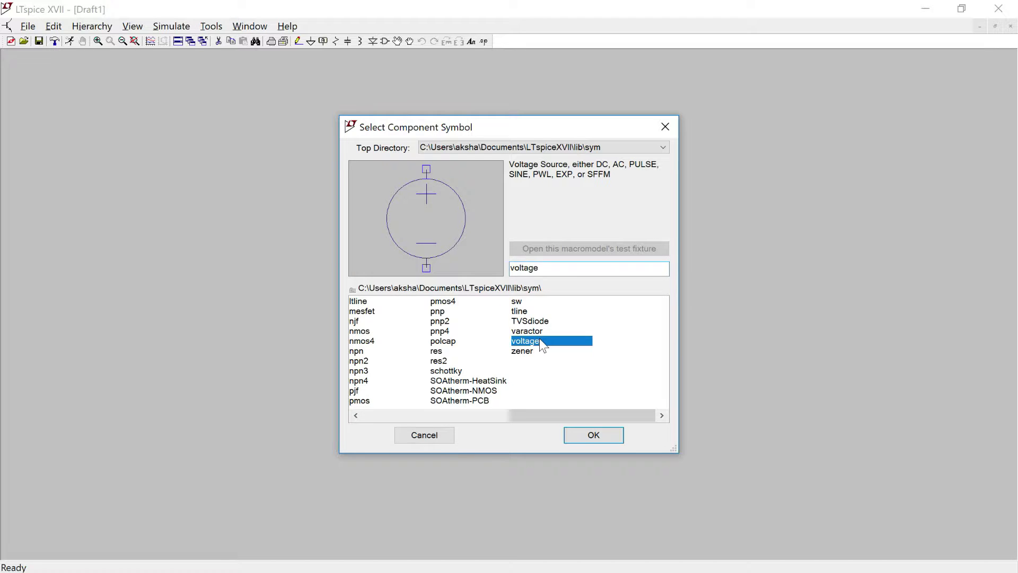
click(310, 320)
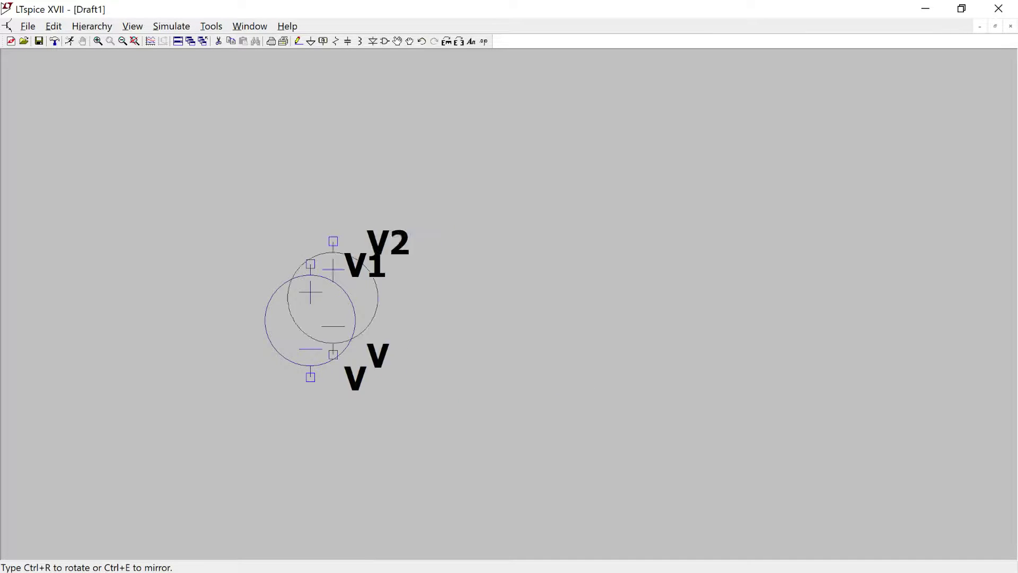
key(Escape)
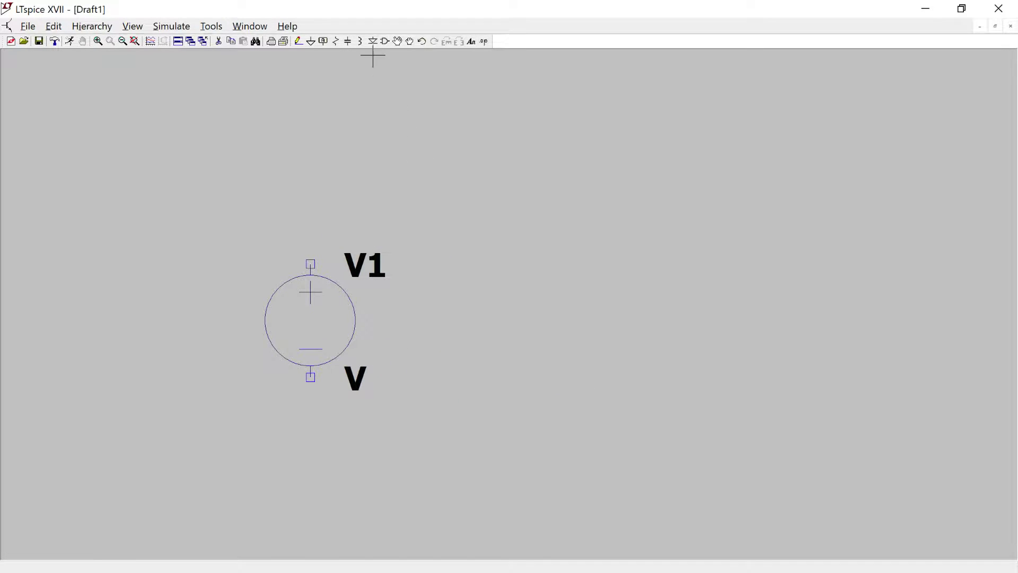
Step: Place resistors R1 and R2 to the right of V1, plus a horizontal R3 above them
click(335, 41)
click(560, 319)
click(809, 320)
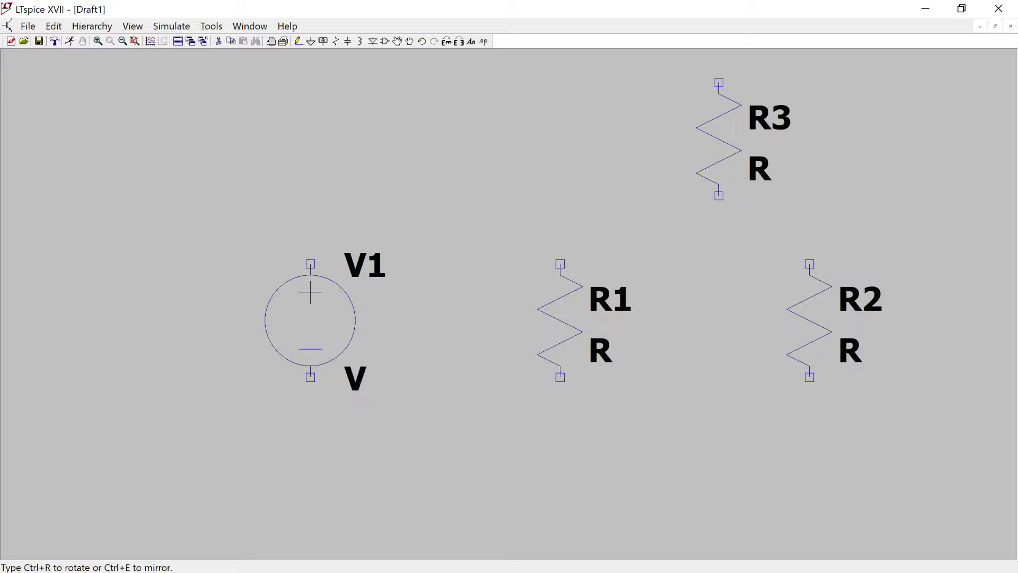
key(ctrl+r)
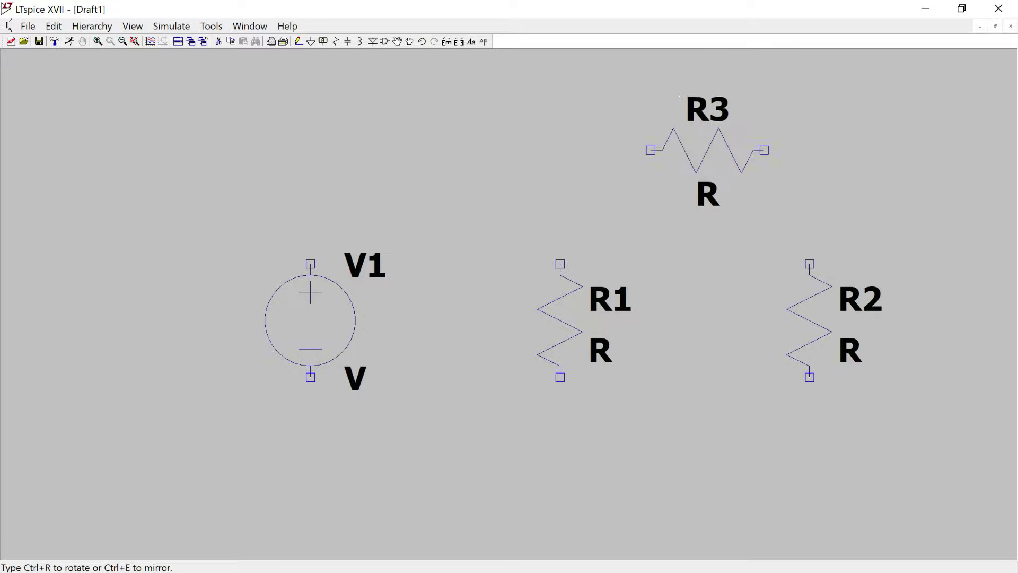
click(707, 173)
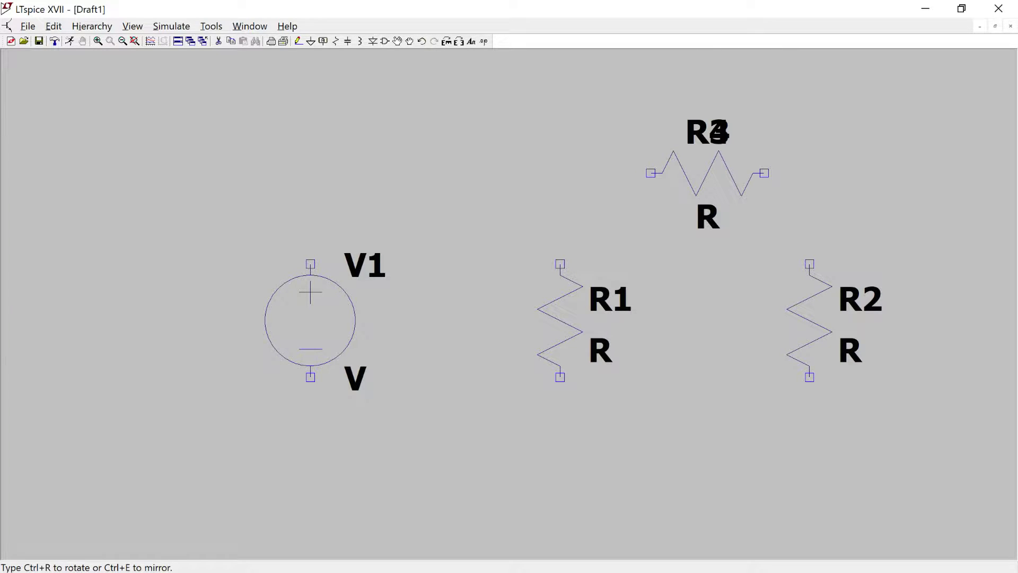
key(Escape)
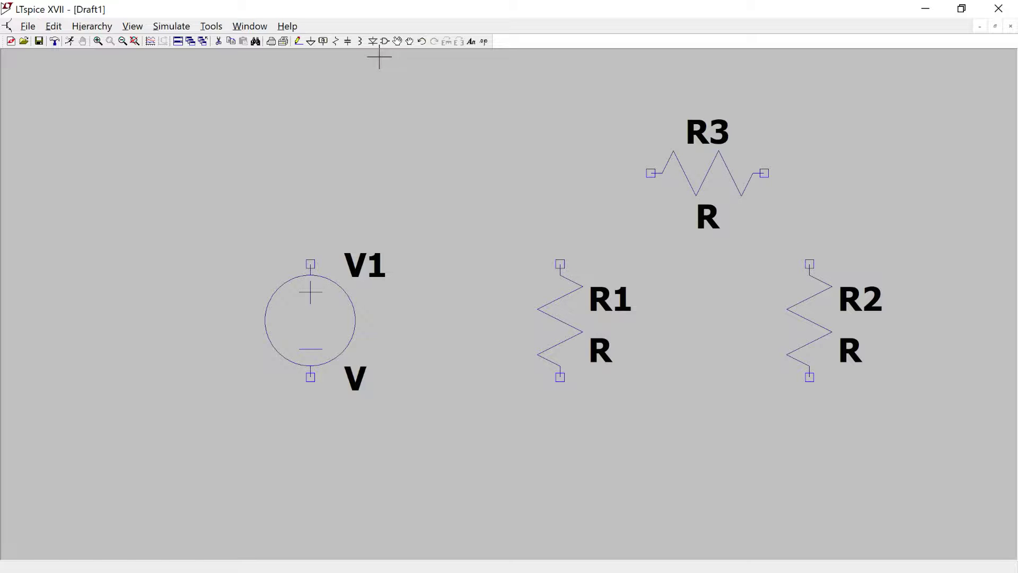
click(300, 42)
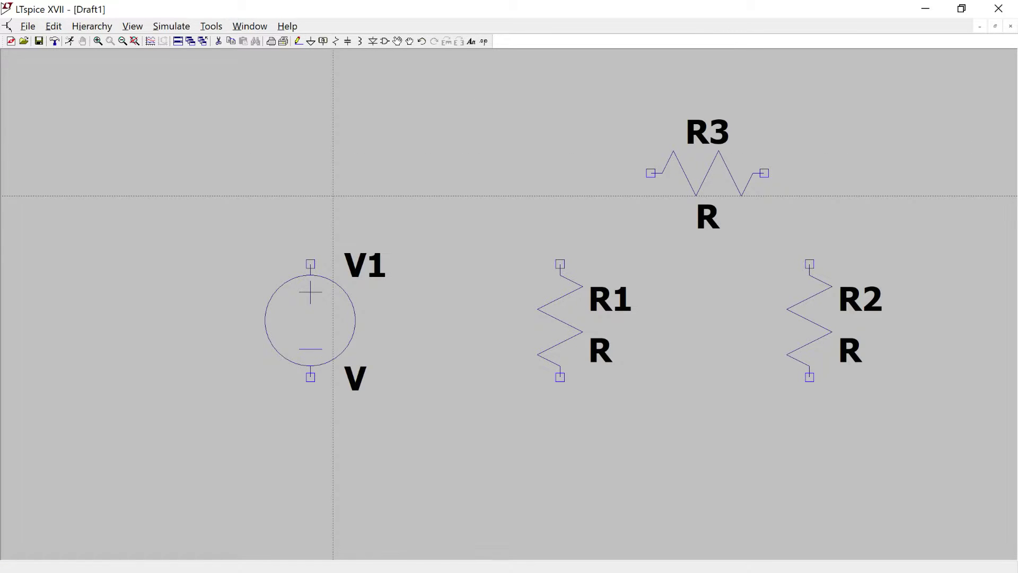
Step: Wire V1's top terminal across to R1's top and on to R3's left terminal
click(310, 263)
click(310, 173)
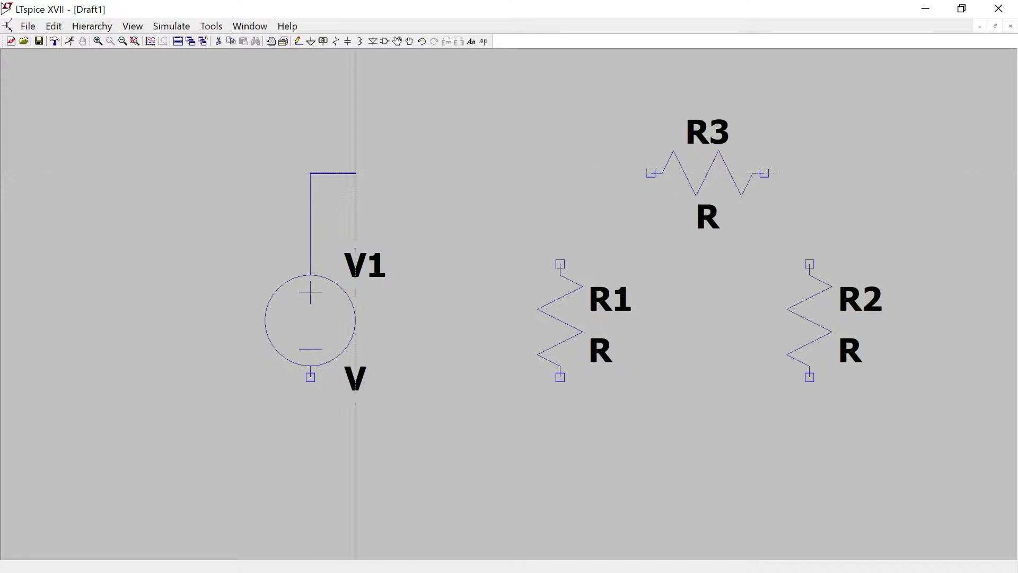
click(560, 173)
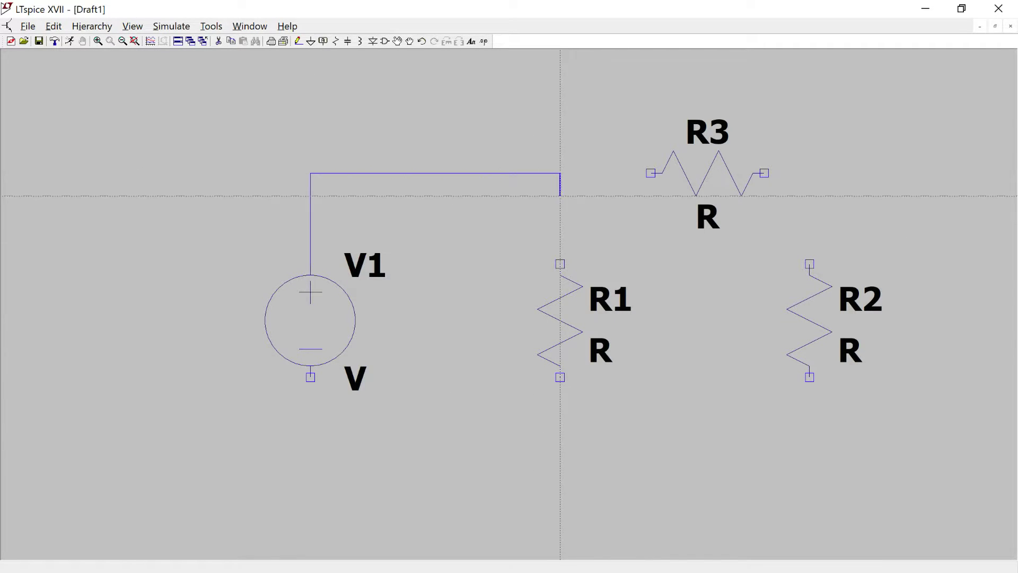
click(560, 263)
key(ctrl+z)
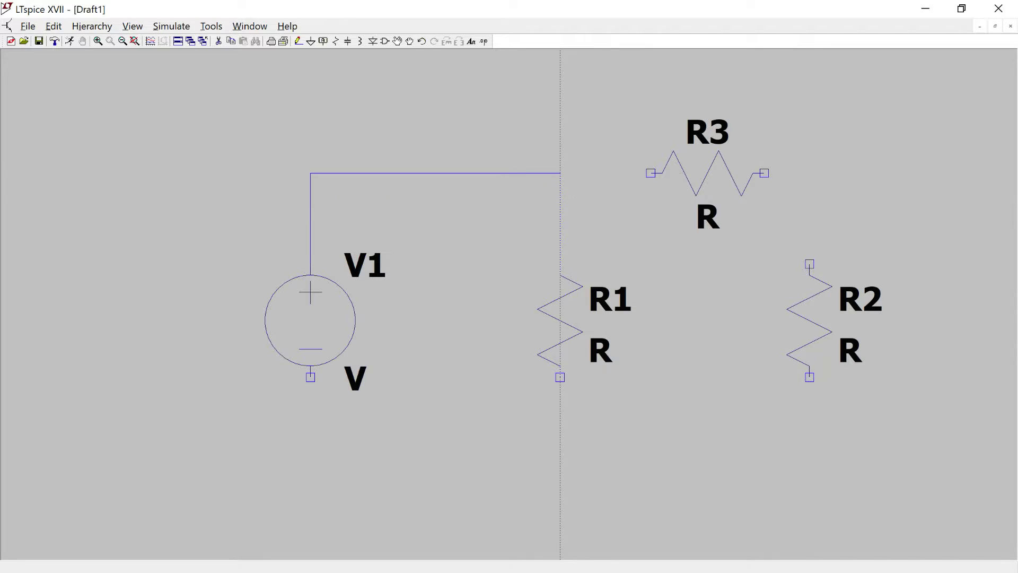
key(ctrl+z)
click(560, 173)
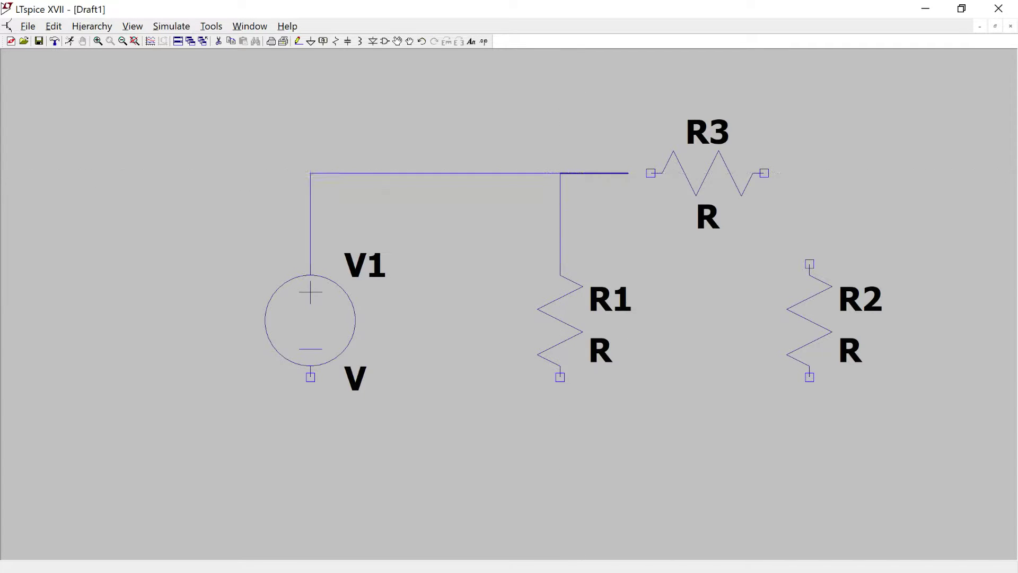
click(650, 173)
Step: Connect R3 down to R2, then run the bottom rail from R2 and R1 back to V1
click(764, 172)
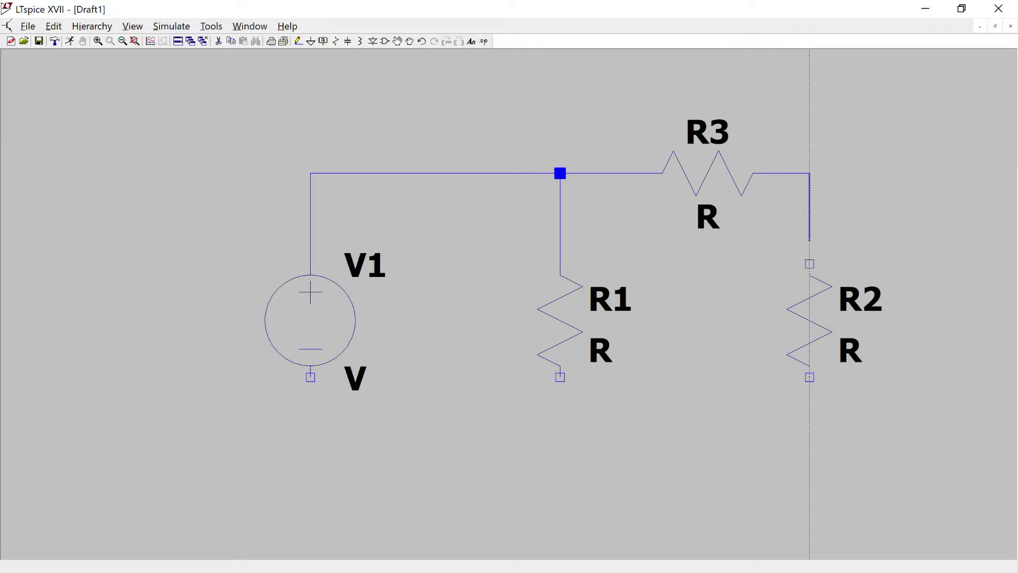
click(809, 264)
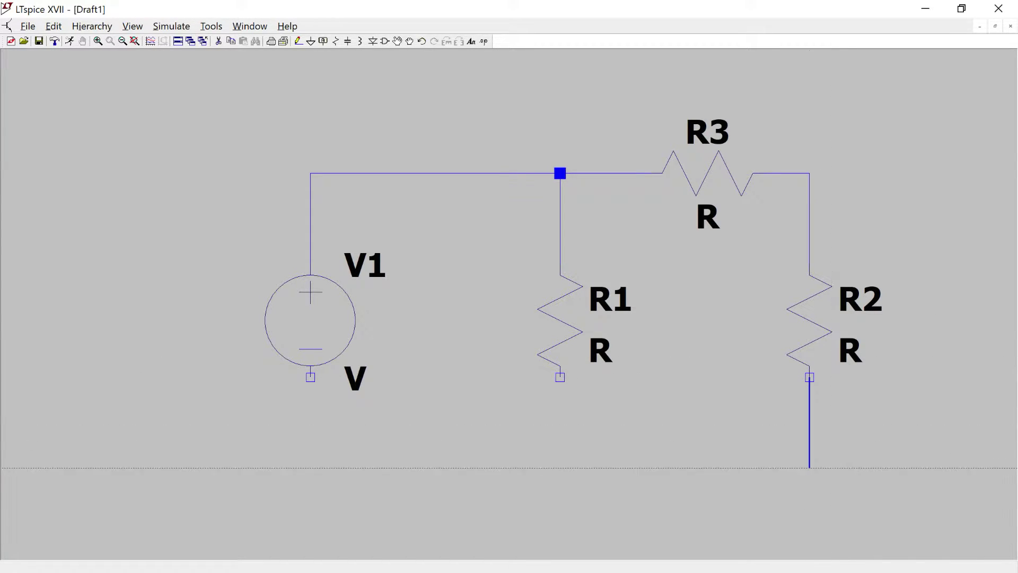
click(808, 467)
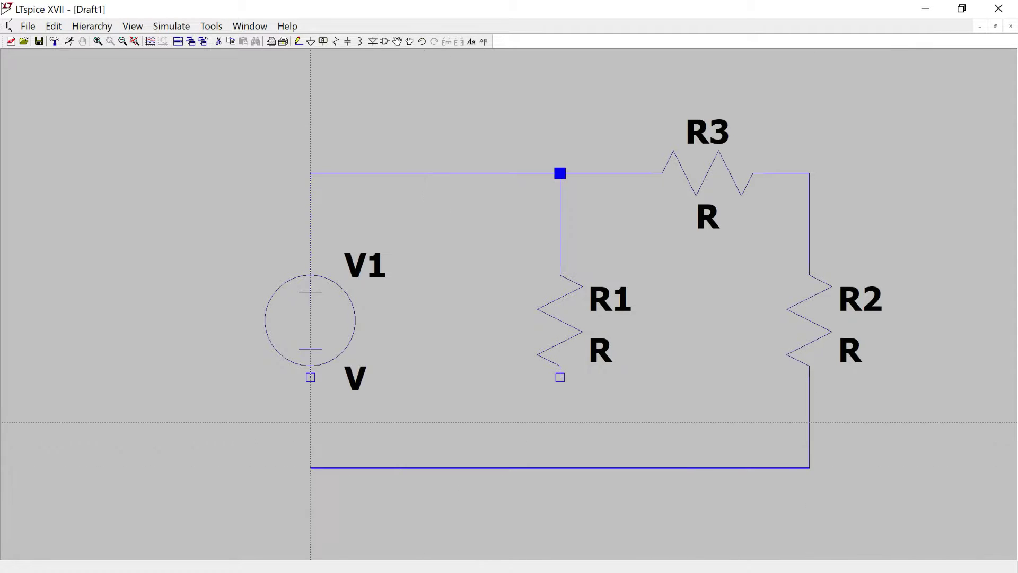
click(310, 377)
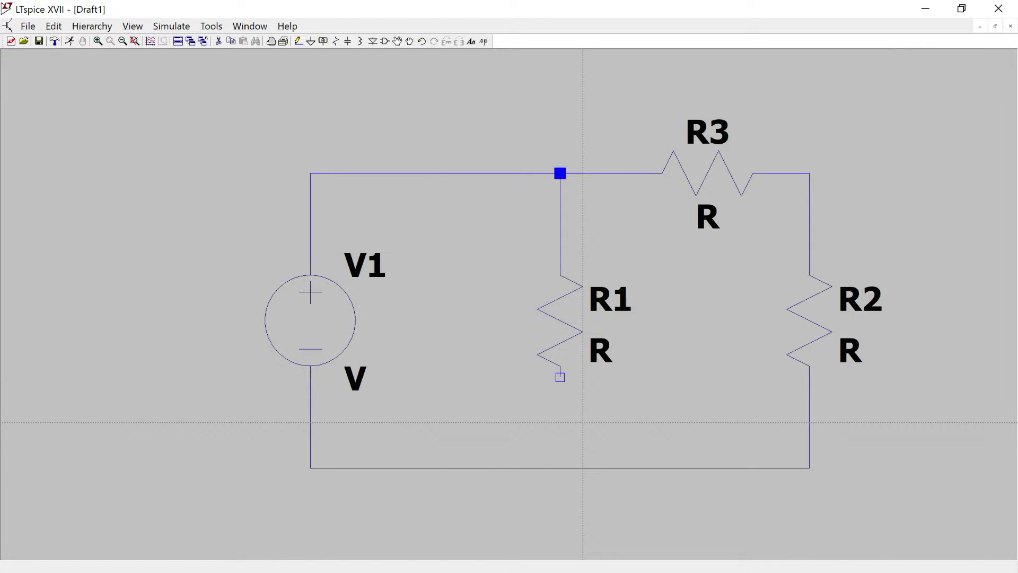
click(559, 377)
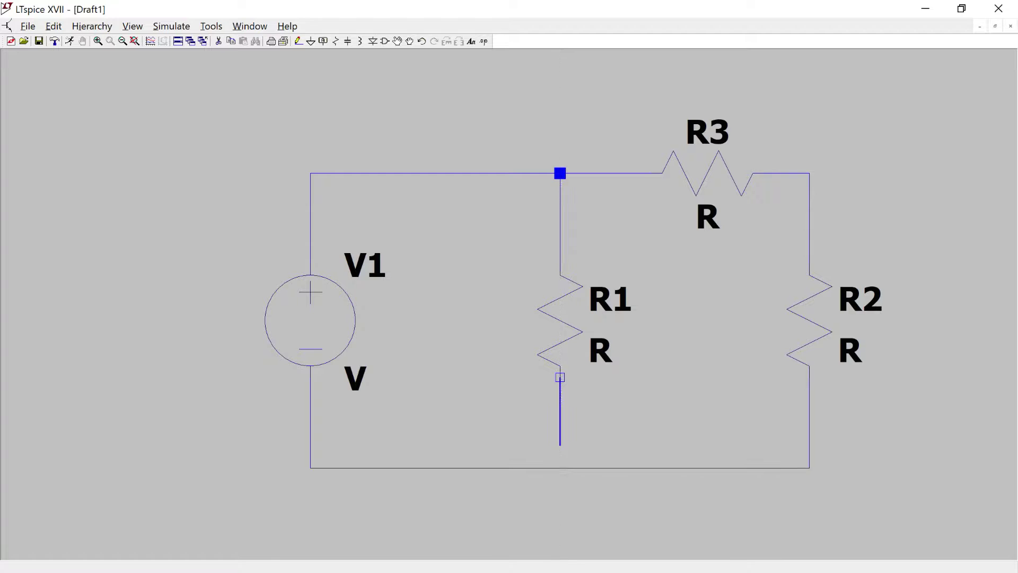
click(560, 468)
key(Escape)
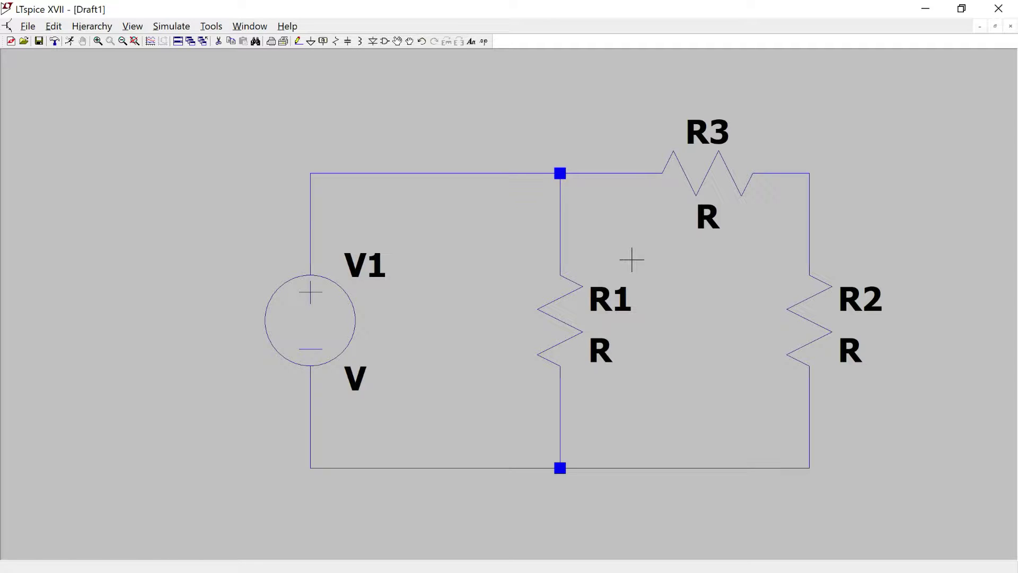
Step: Set voltage source V1 to a 5 V DC value
right_click(323, 320)
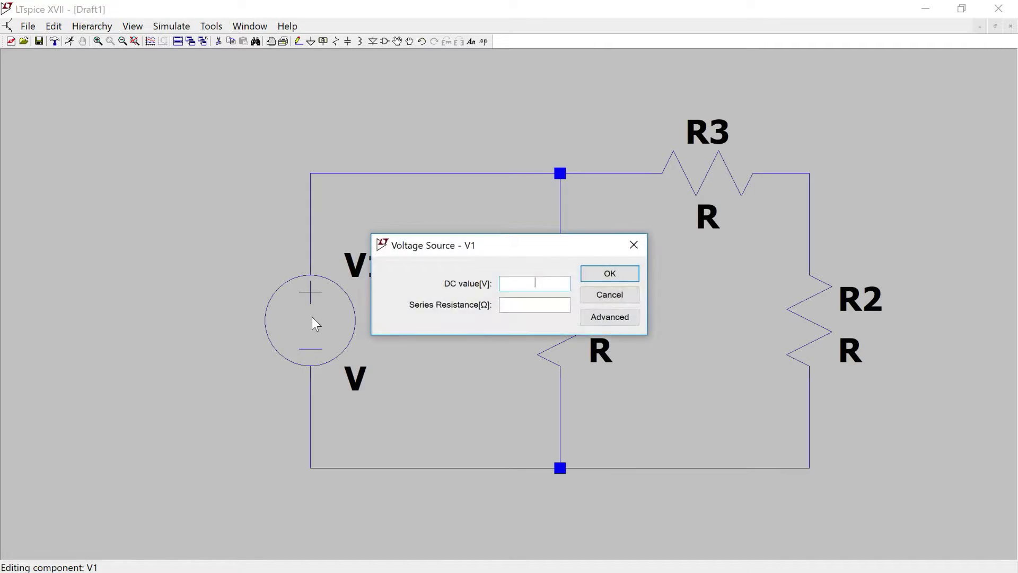
text(5)
click(588, 275)
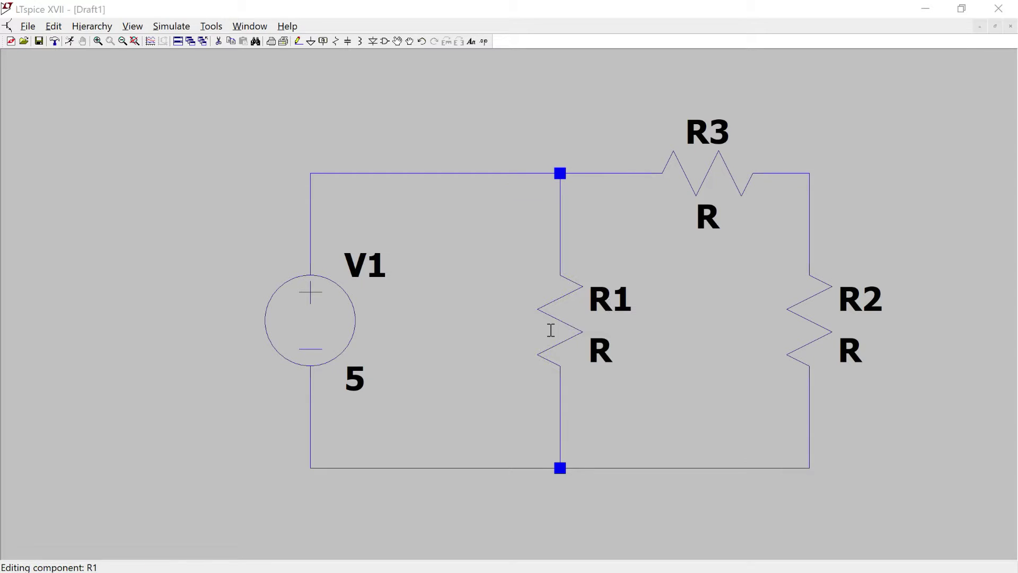
Step: Give R1, R2 and R3 each a resistance of 100
right_click(550, 329)
text(10)
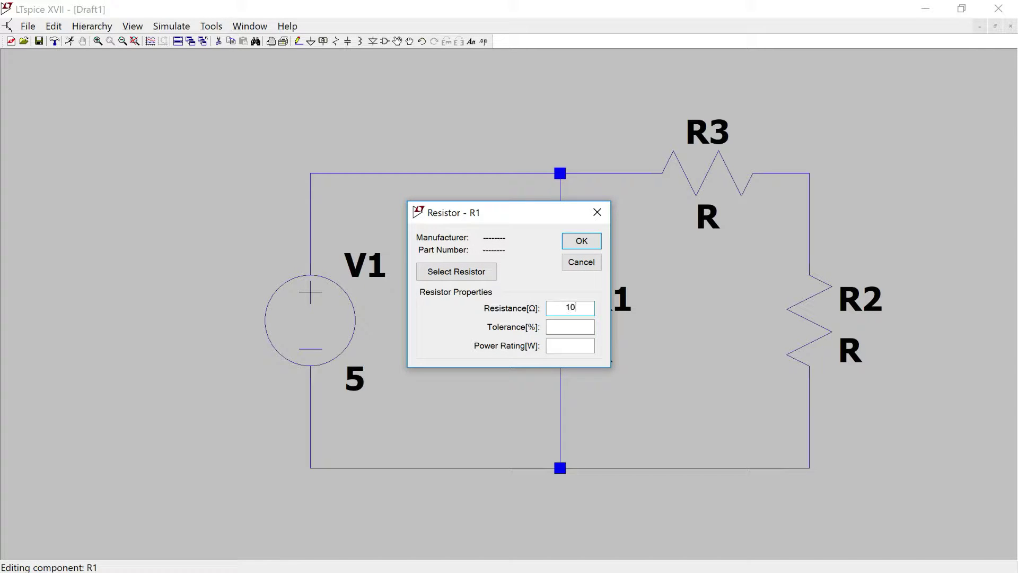
text(0)
click(589, 239)
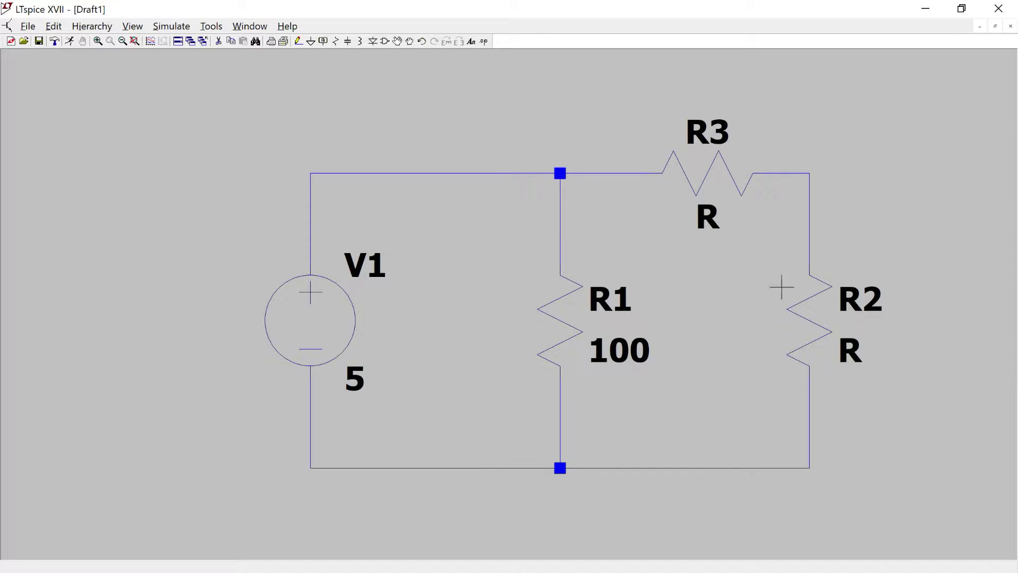
right_click(807, 310)
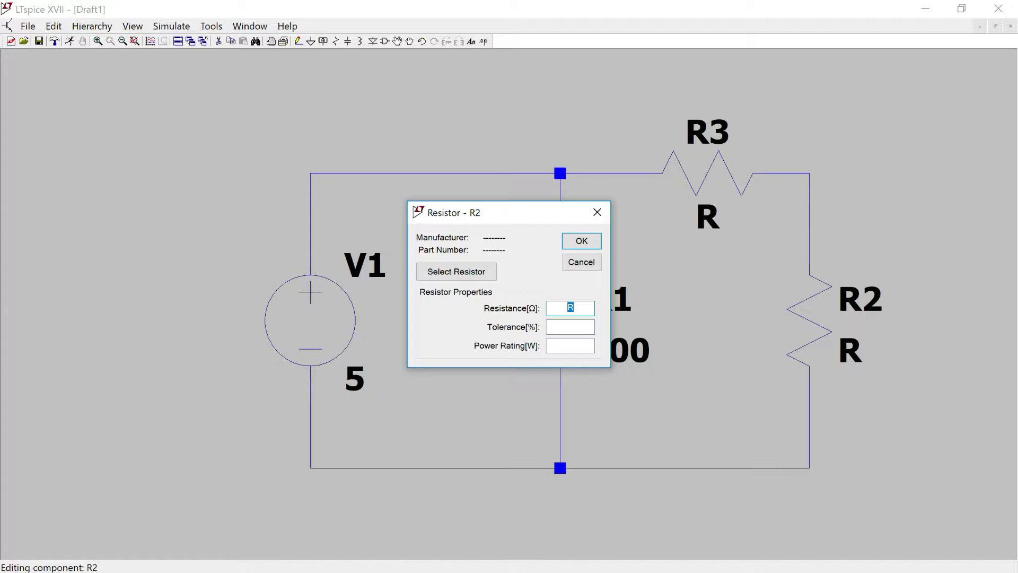
text(100)
click(597, 243)
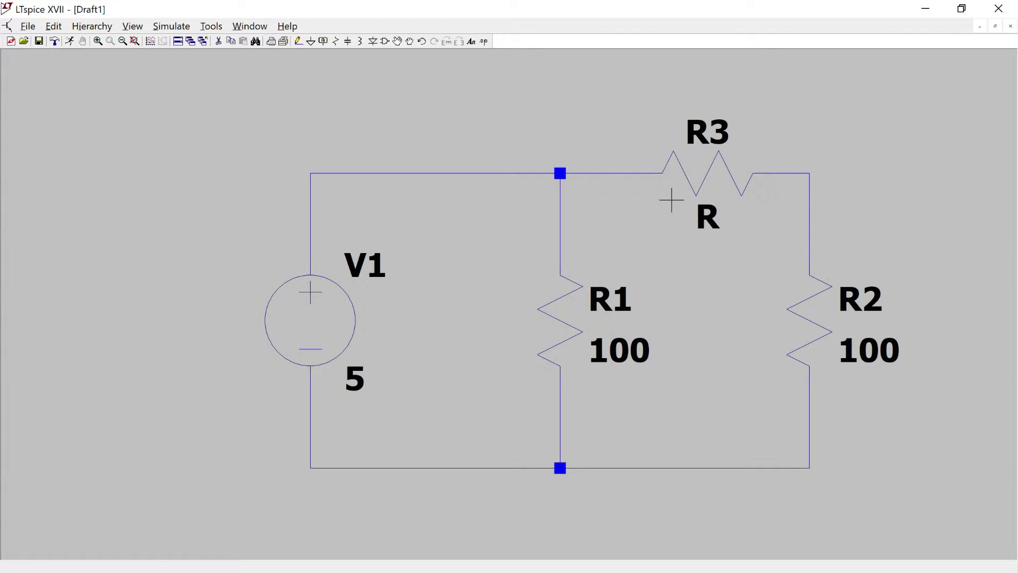
right_click(711, 188)
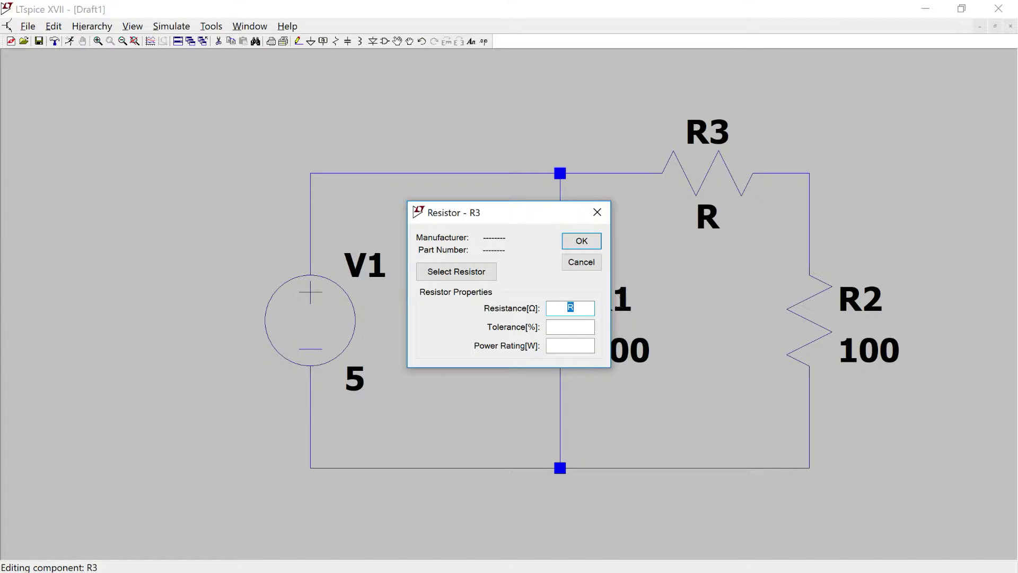
text(100)
click(580, 241)
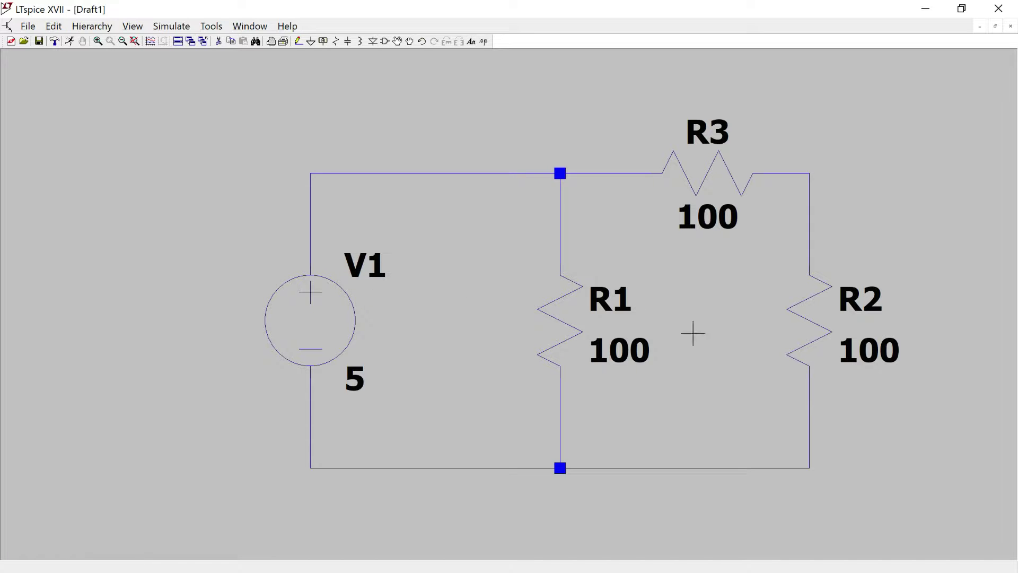
scroll(723, 355, up, 1)
scroll(724, 355, up, 2)
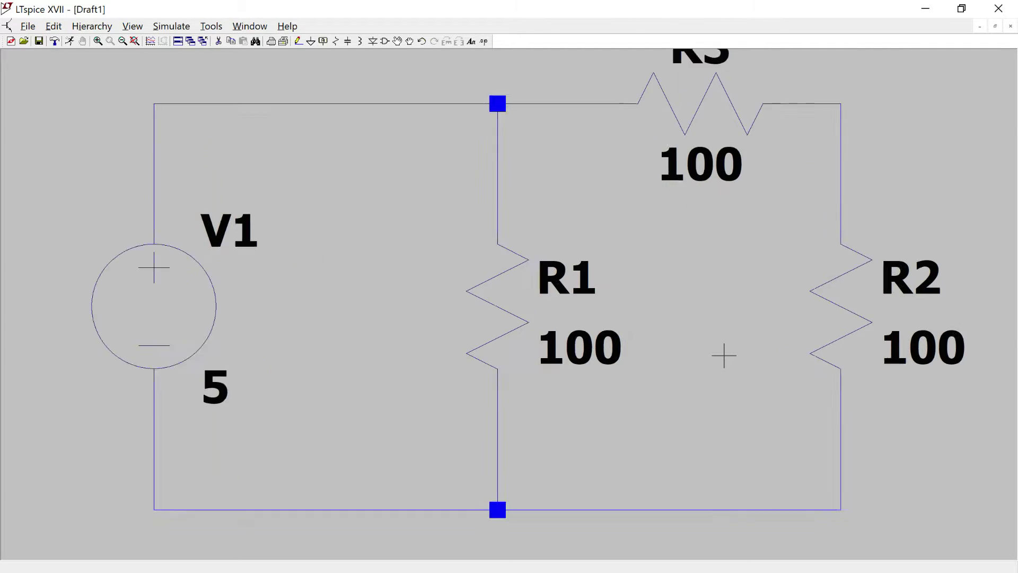
scroll(724, 355, down, 3)
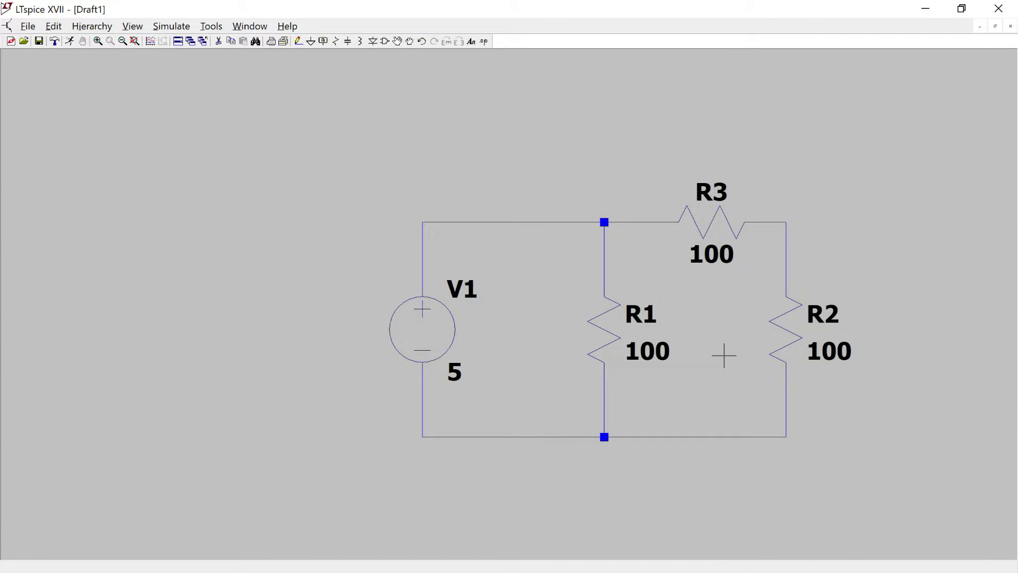
scroll(723, 354, down, 1)
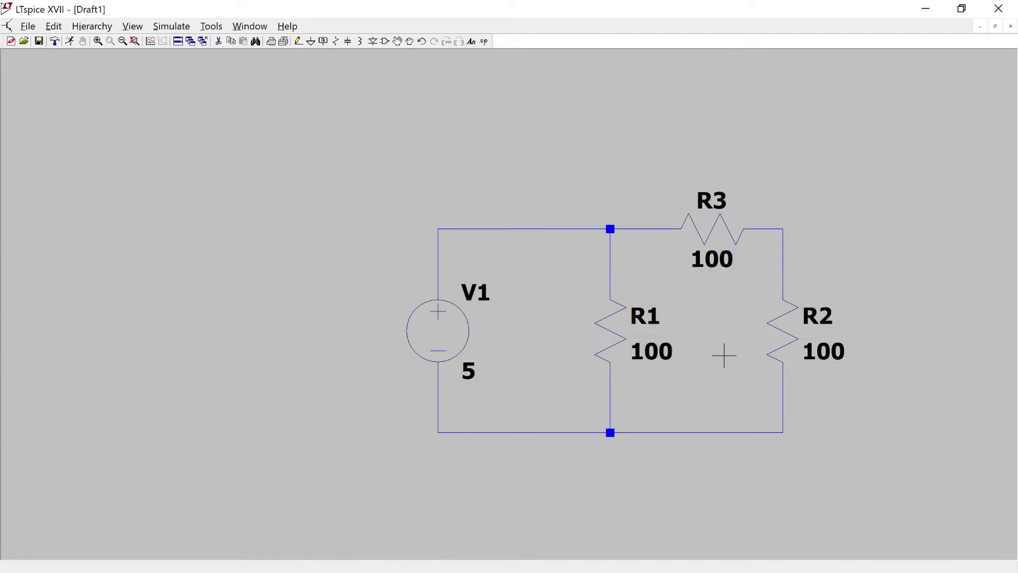
right_click(722, 233)
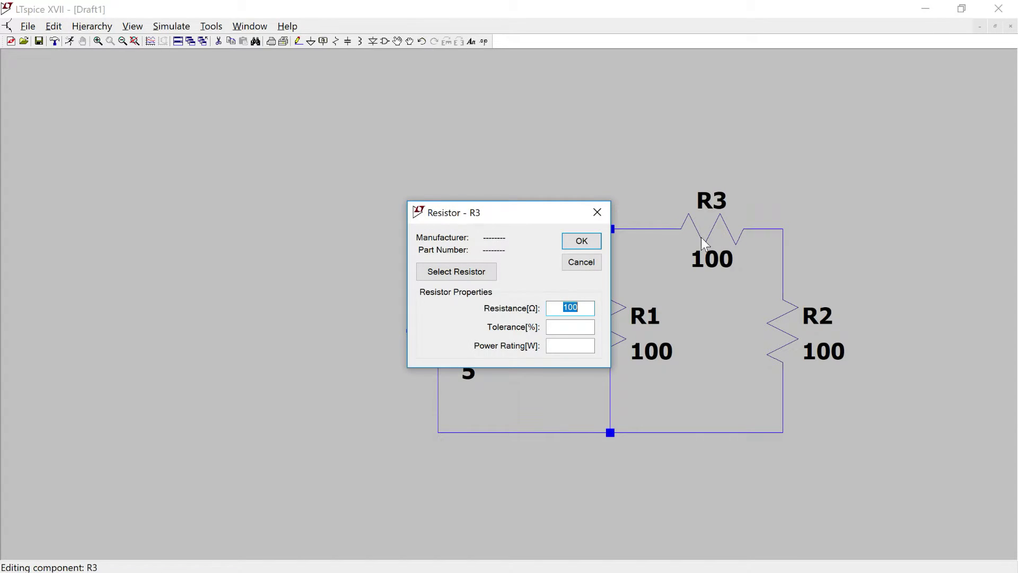
click(596, 258)
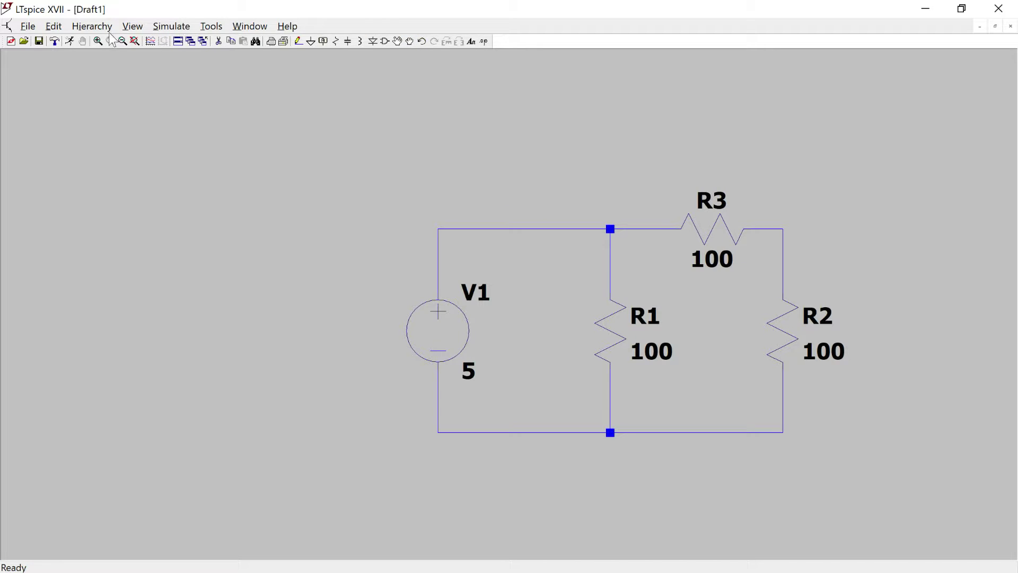
Step: Delete resistor R3 and close the gap it leaves in the top wire
click(54, 26)
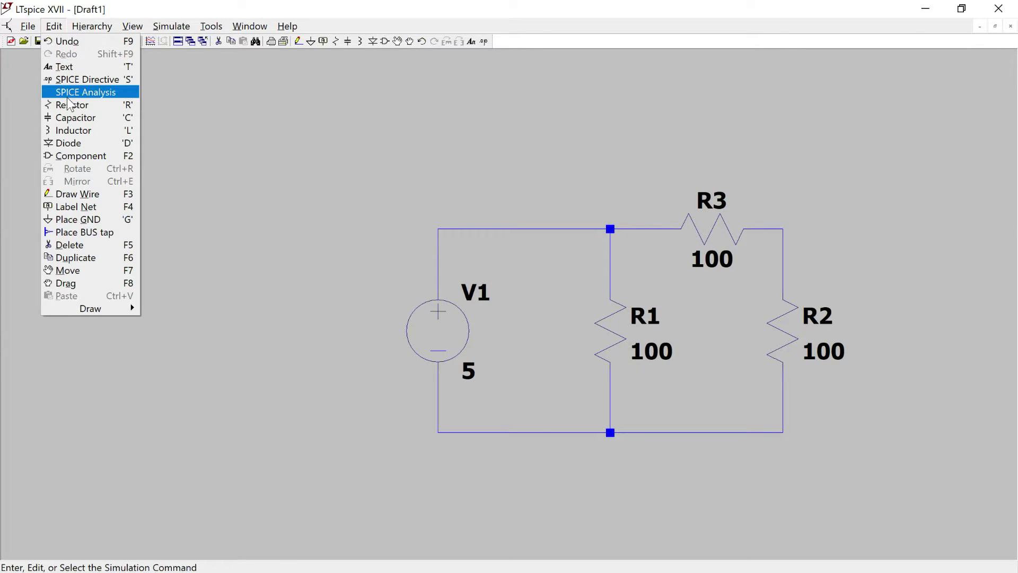
click(79, 244)
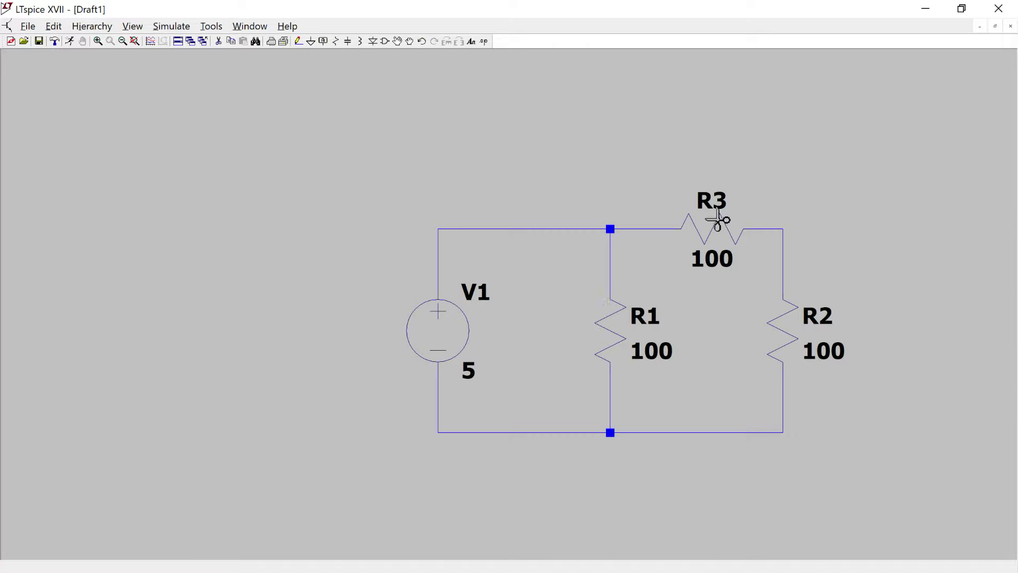
click(714, 237)
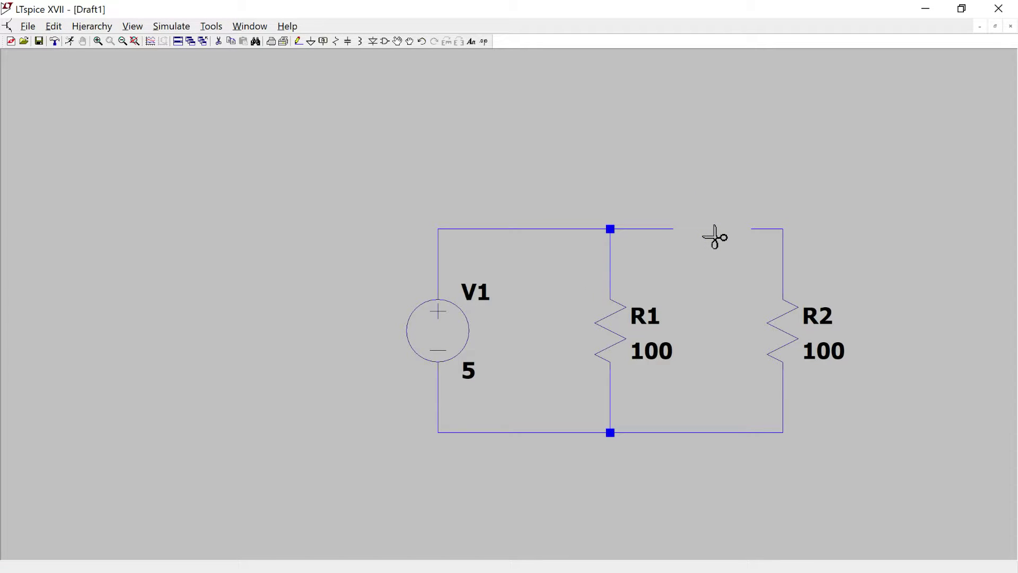
key(Escape)
click(298, 41)
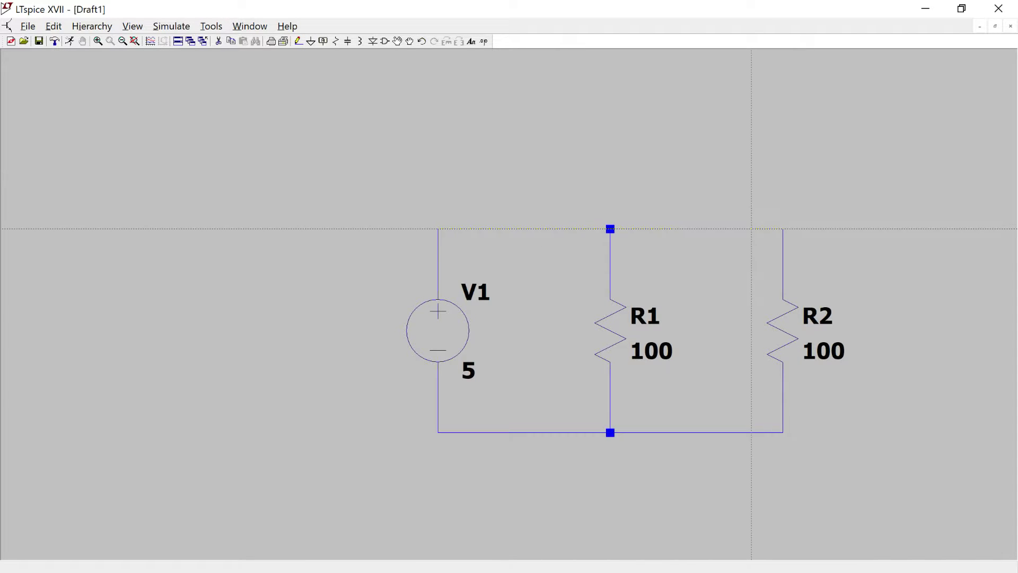
key(Escape)
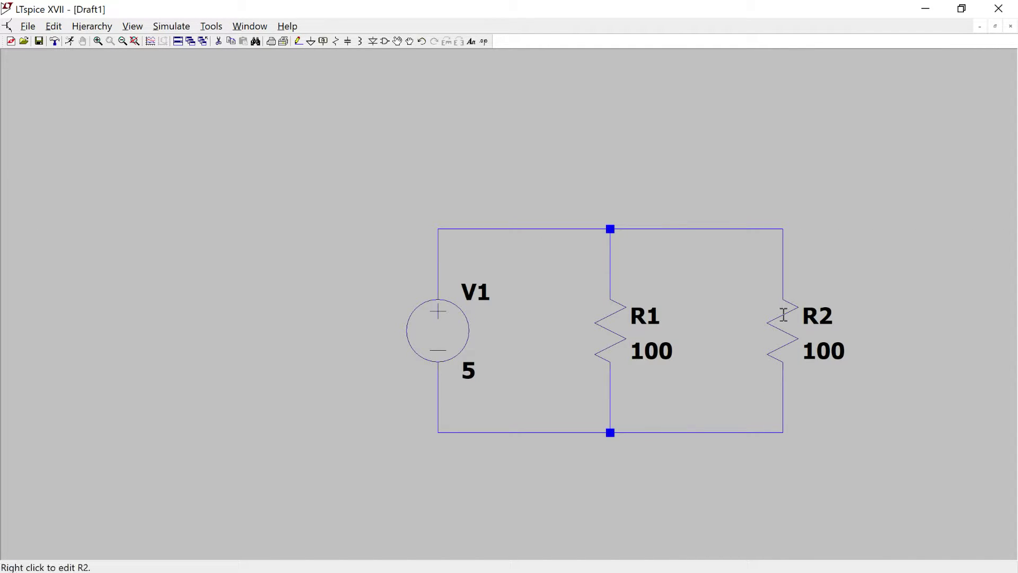
Step: Enter 200 in R2's Resistance field and confirm it
right_click(766, 325)
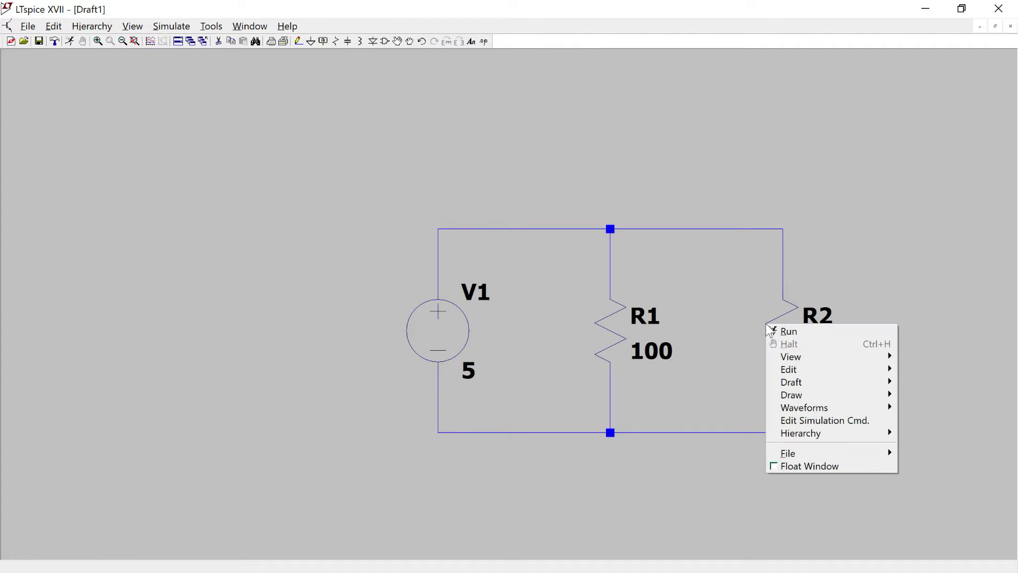
right_click(785, 307)
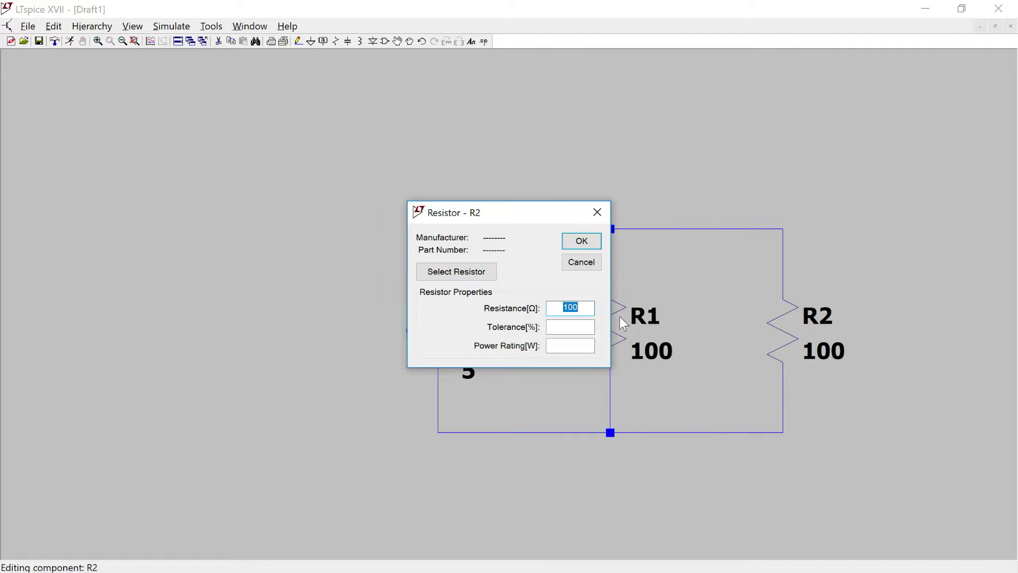
text(200)
key(Return)
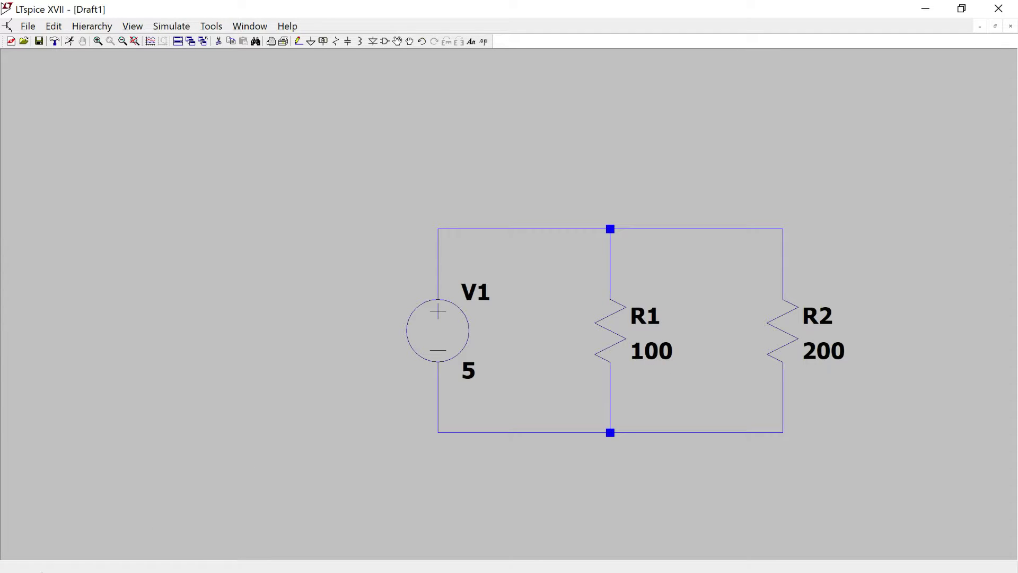
Step: Launch the Calculator app from the system search
key(super)
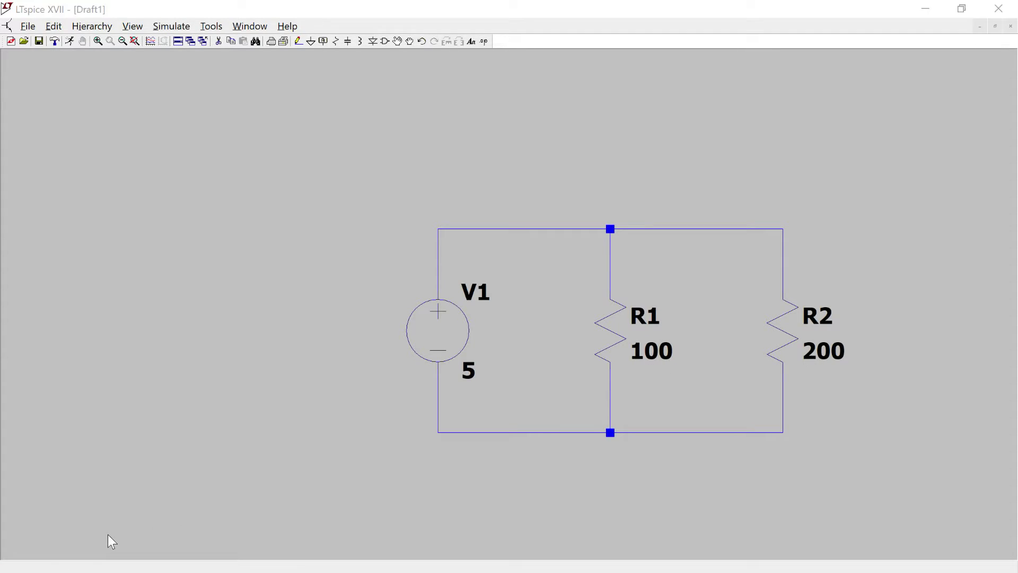
text(cal)
key(Return)
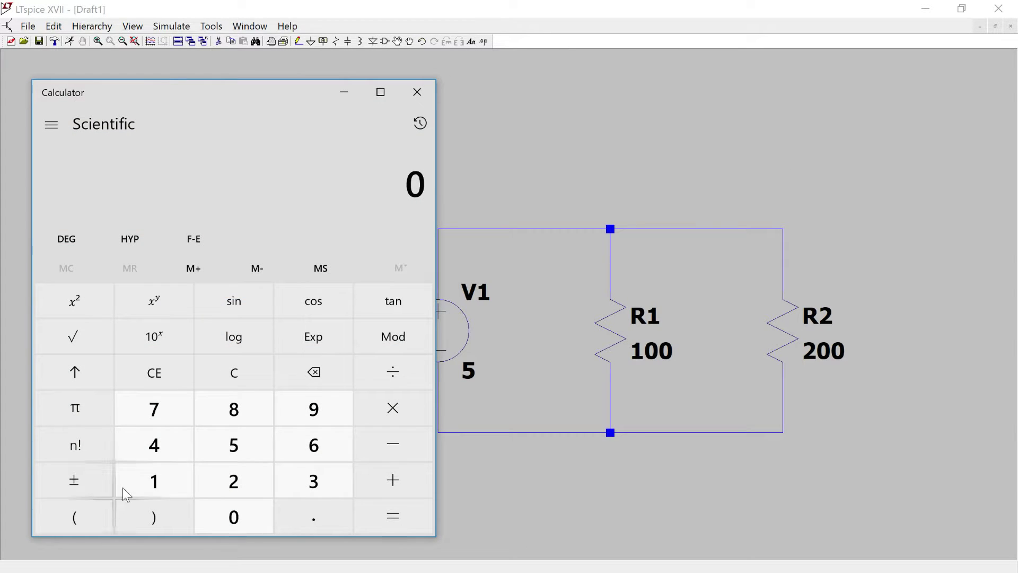
Step: Compute 1÷200 + 1÷100 in Calculator, giving 0.015
click(165, 493)
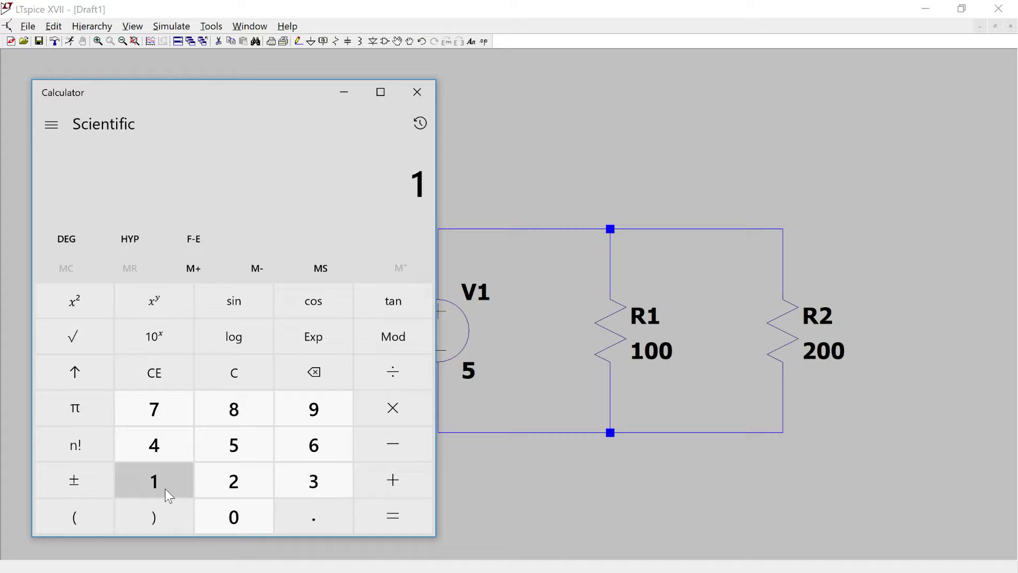
text(200)
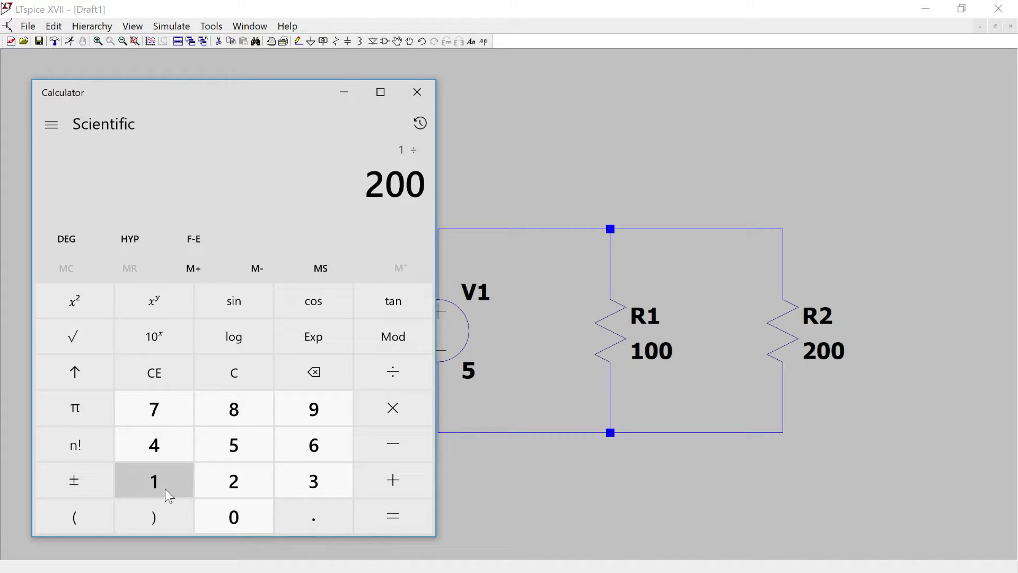
key(Return)
key(plus)
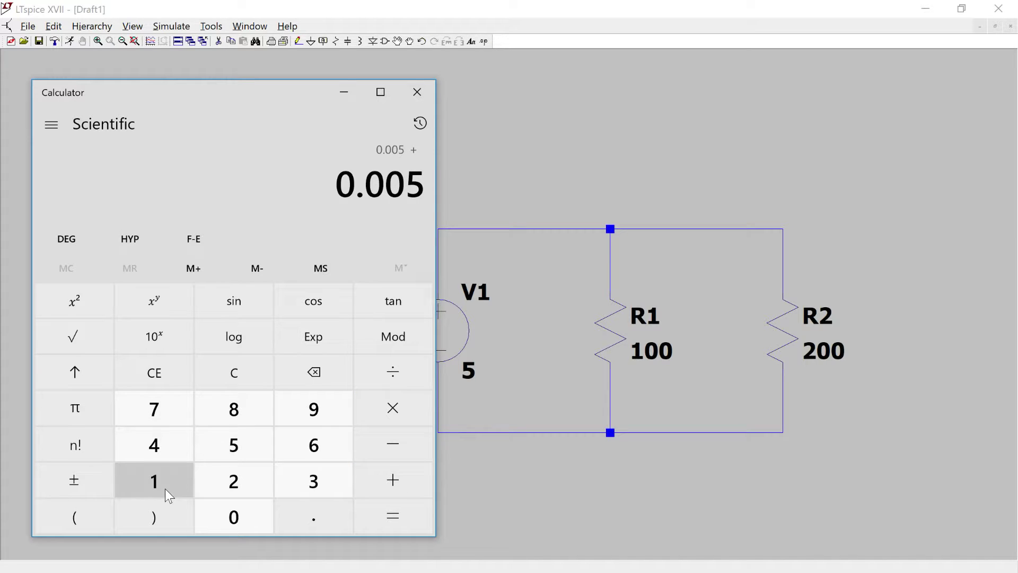
text((1/100)
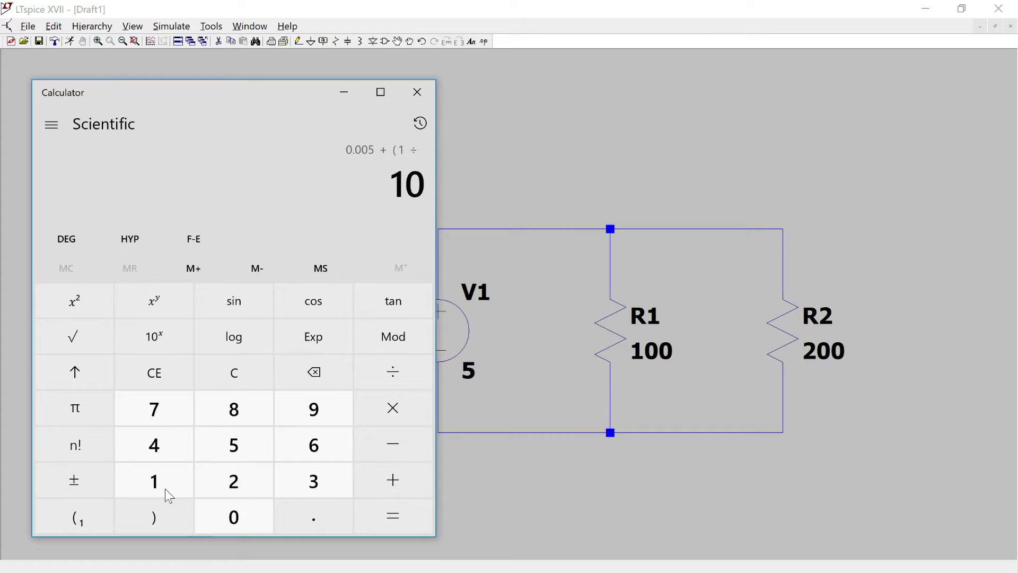
text())
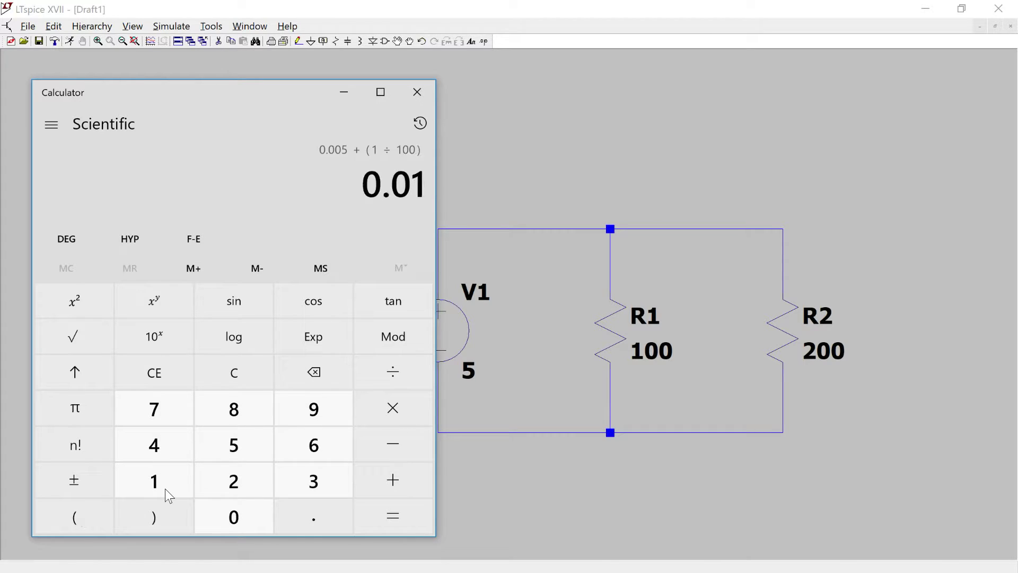
key(Return)
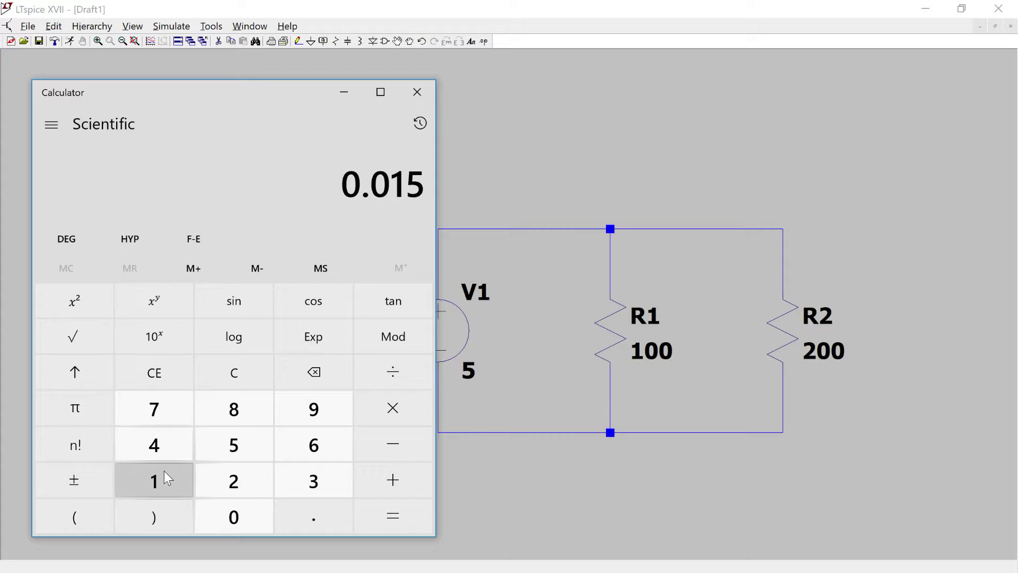
Step: Calculate 1÷0.015 ≈ 66.67 Ω and close the Calculator
key(Escape)
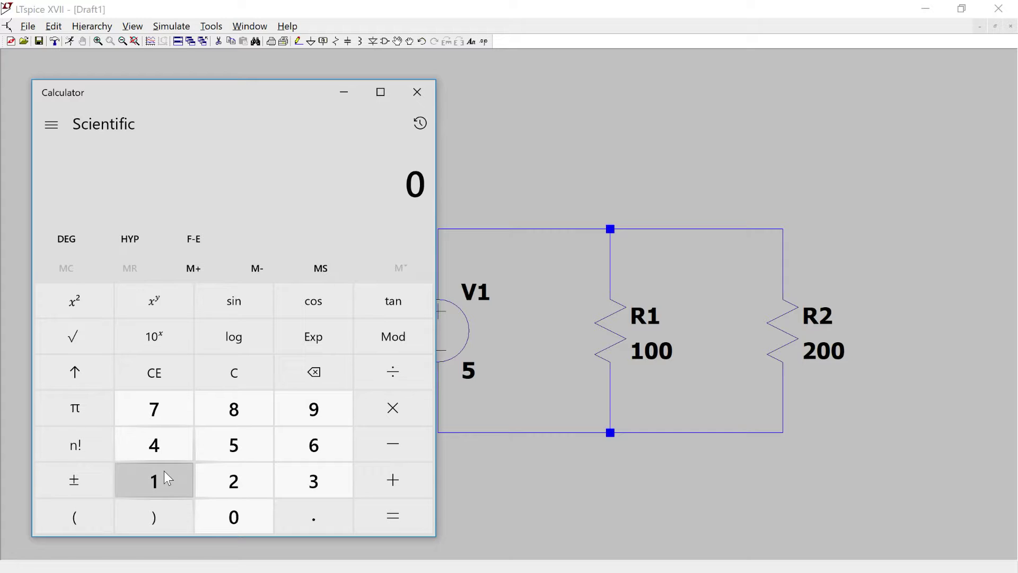
text(1/0)
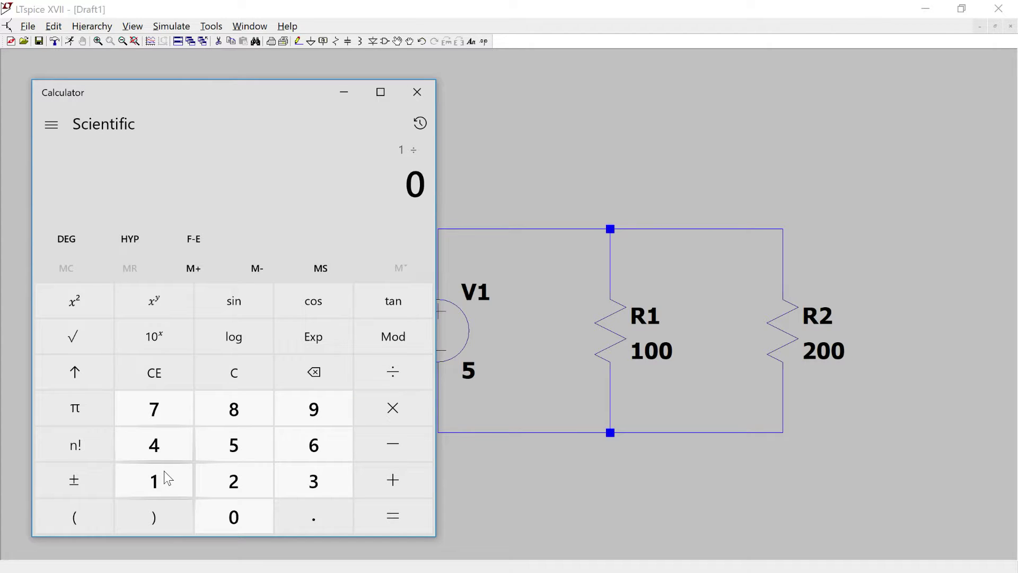
text(.015)
key(Return)
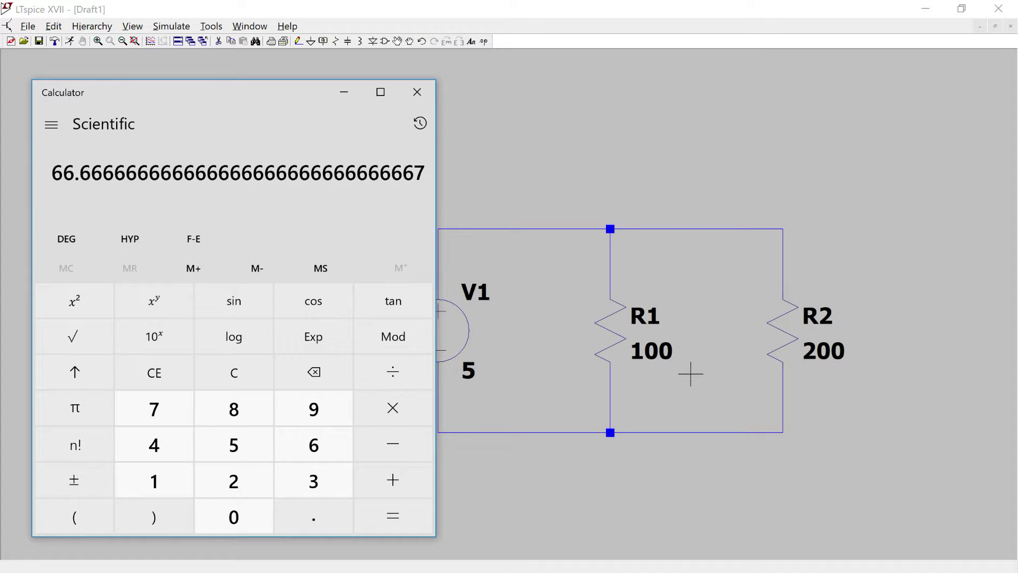
click(420, 91)
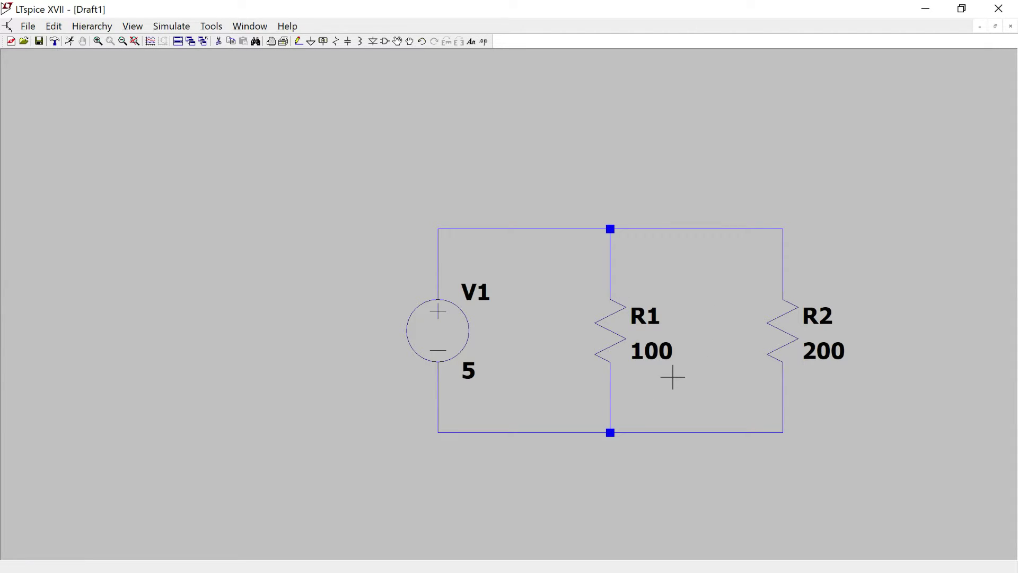
Step: Pan the schematic up and to the left so the circuit sits centrally
drag(610, 229, 552, 173)
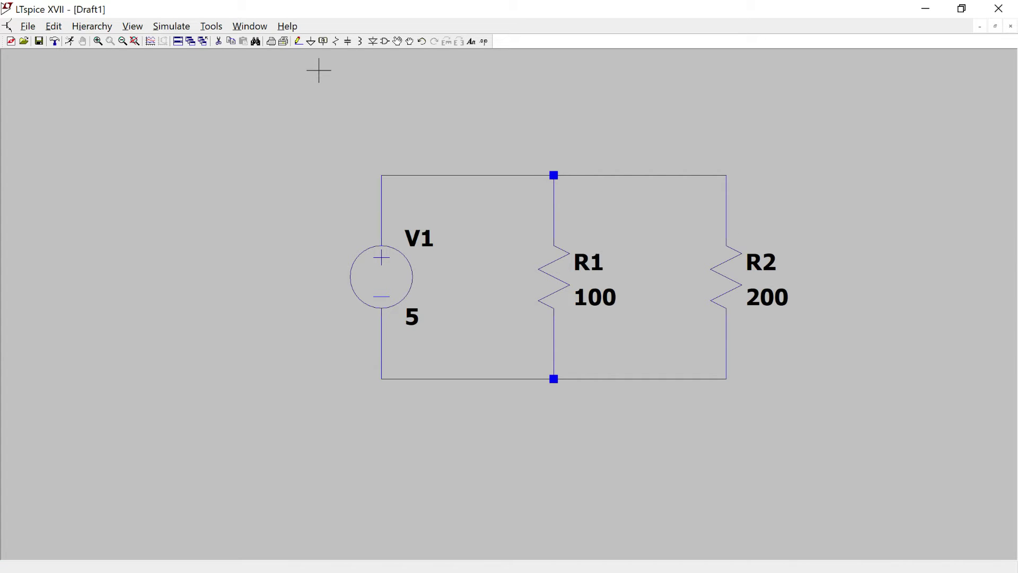
click(187, 27)
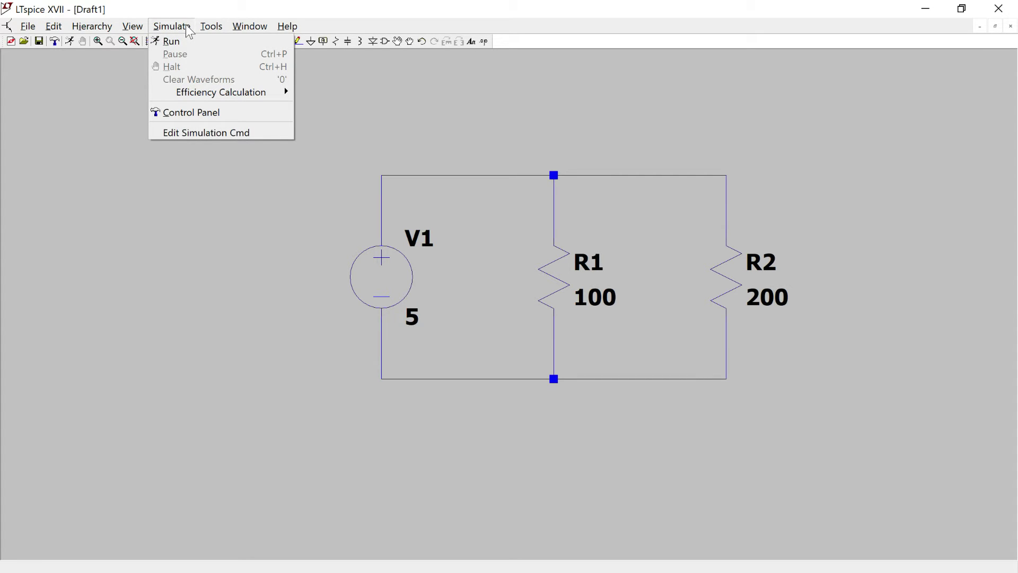
Step: Run with a 1 s transient analysis (.tran 1) and dismiss the missing-ground warning
click(186, 38)
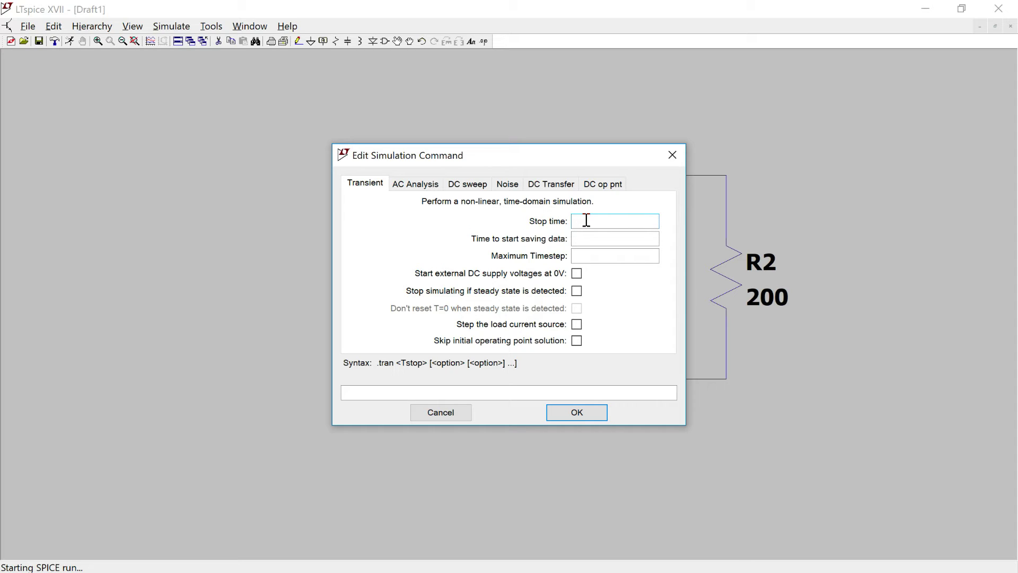
text(1)
click(571, 412)
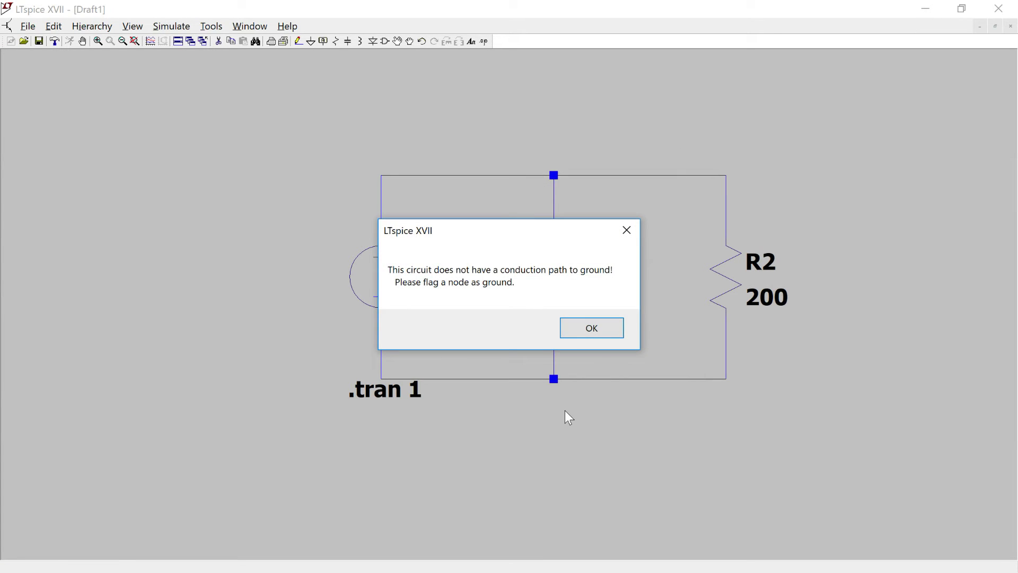
click(592, 329)
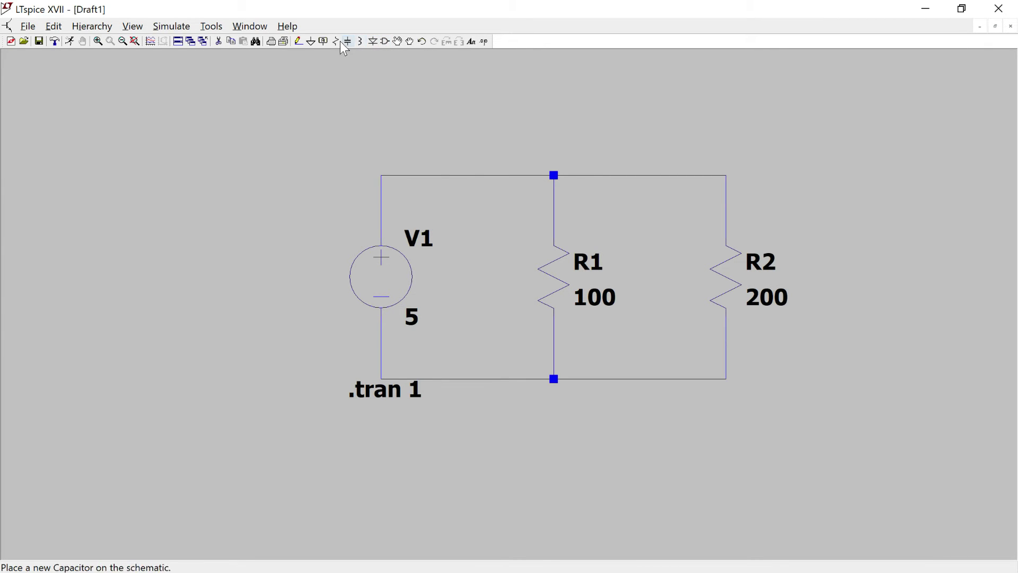
Step: Place a ground symbol below R1 and wire it up to the bottom rail
click(312, 41)
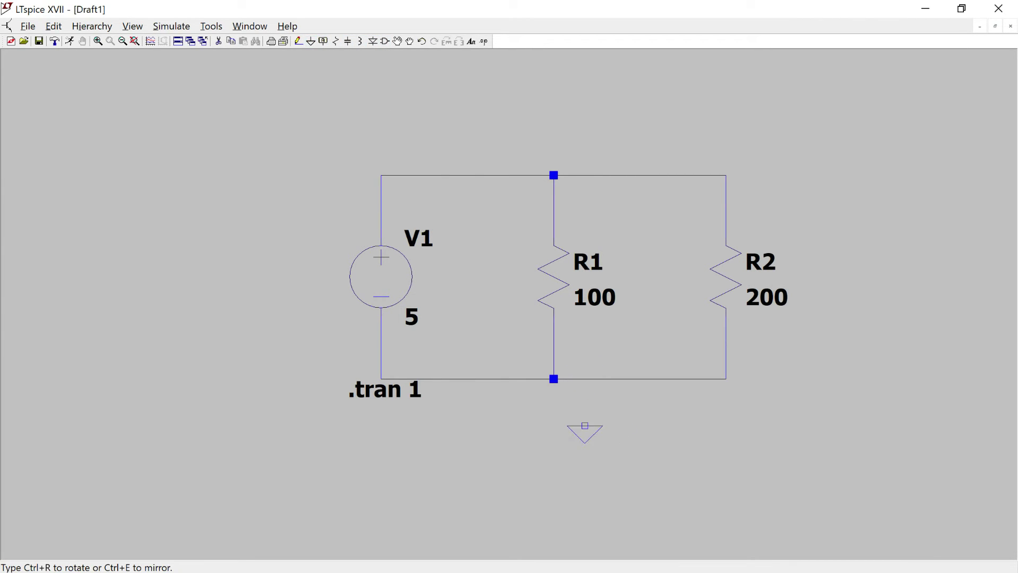
click(553, 410)
right_click(554, 410)
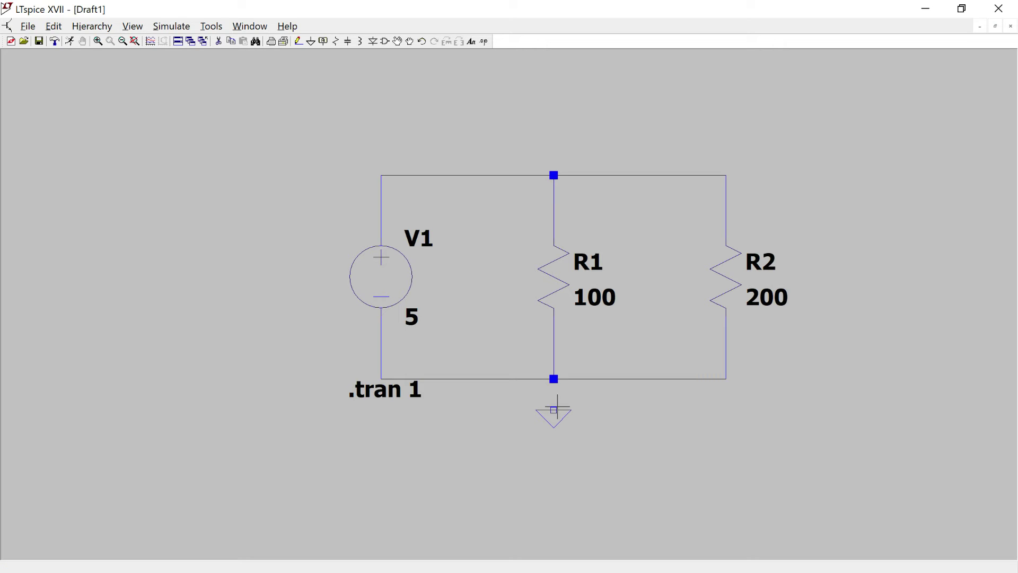
click(299, 42)
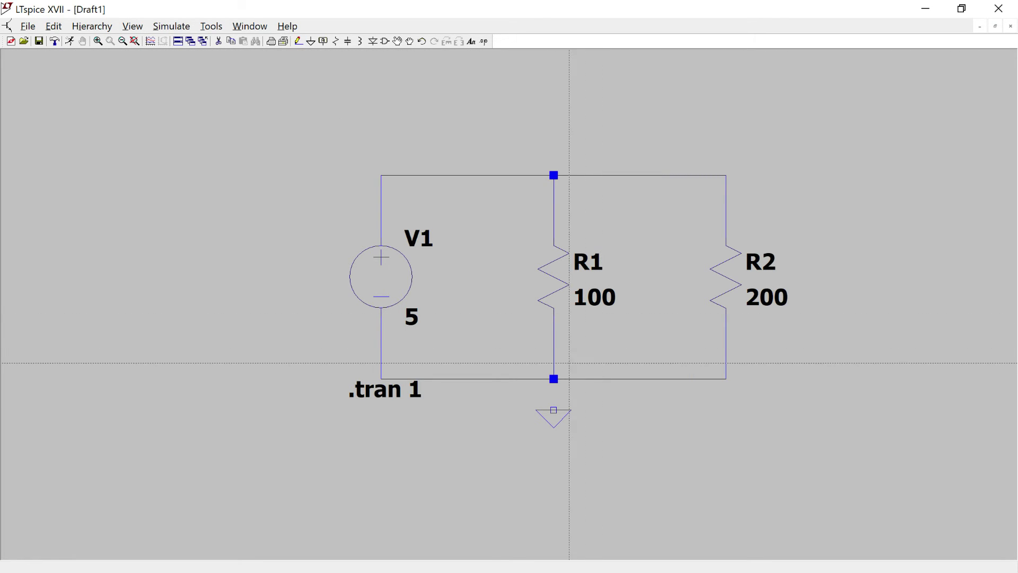
click(553, 378)
key(Escape)
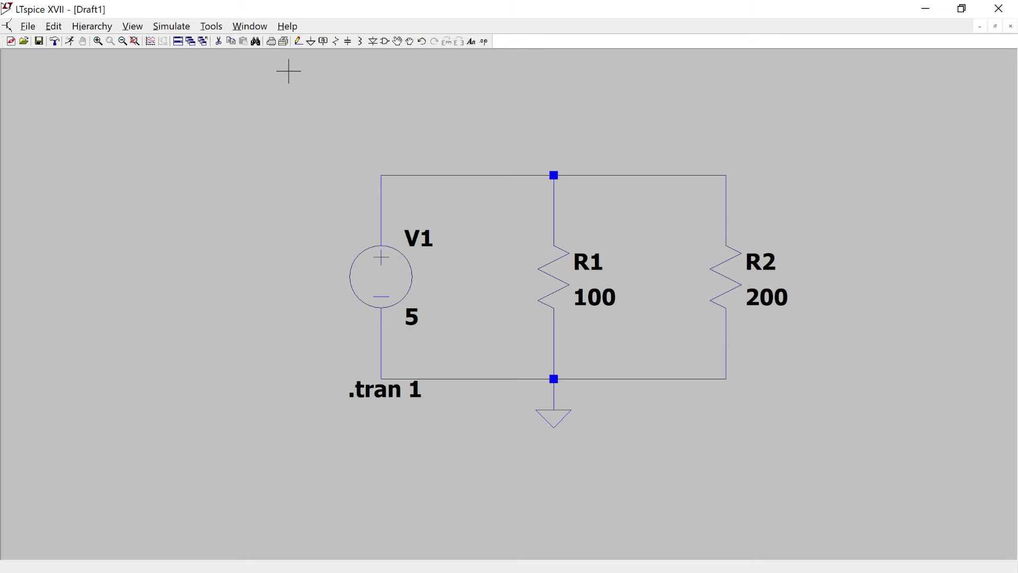
click(185, 28)
Step: Run the transient simulation and probe the top wire to plot V(n001) at 5 V
click(184, 41)
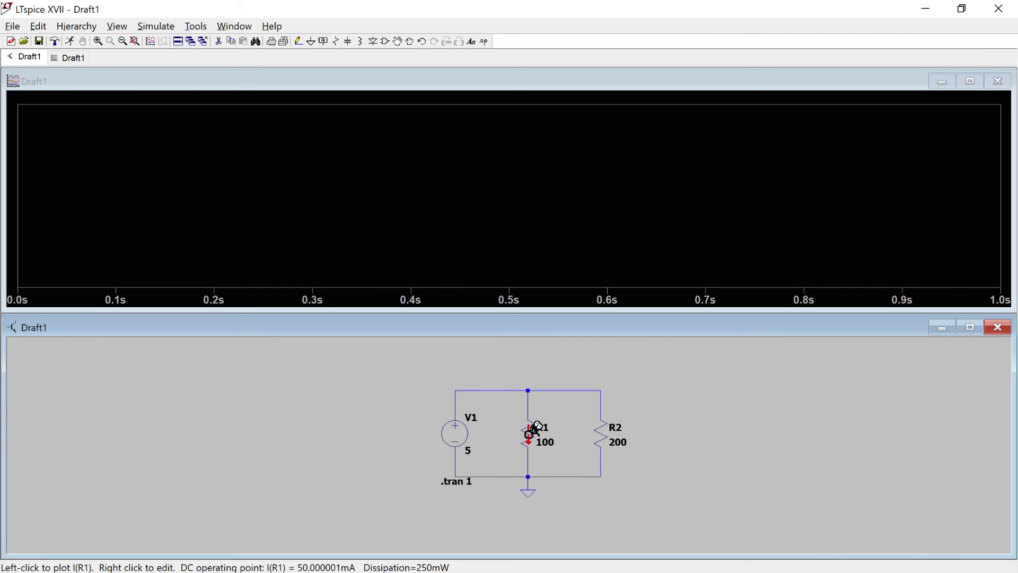
click(529, 388)
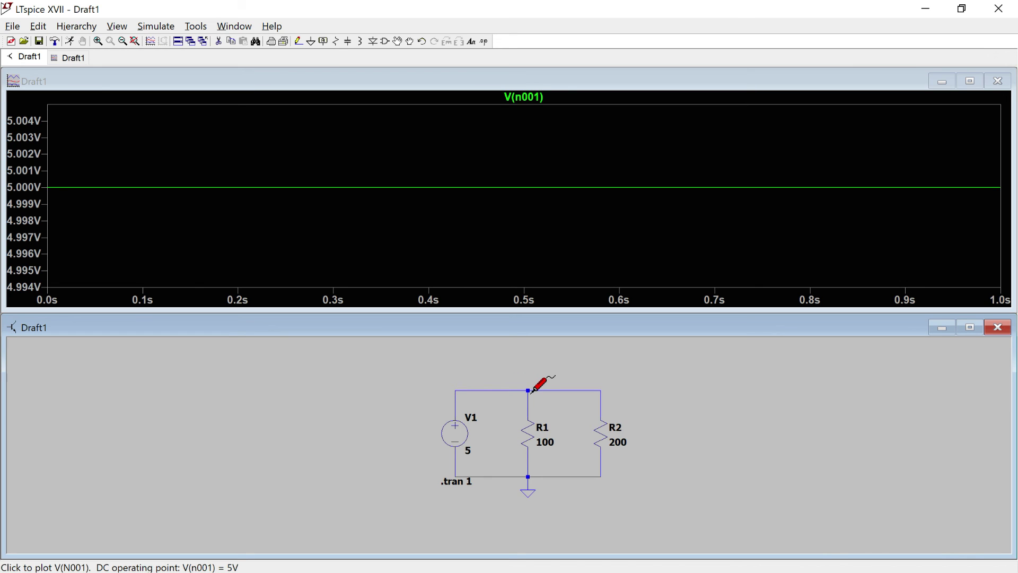
Step: Probe R1 and R2 to add I(R1) at 50 mA and I(R2) at 25 mA
click(530, 434)
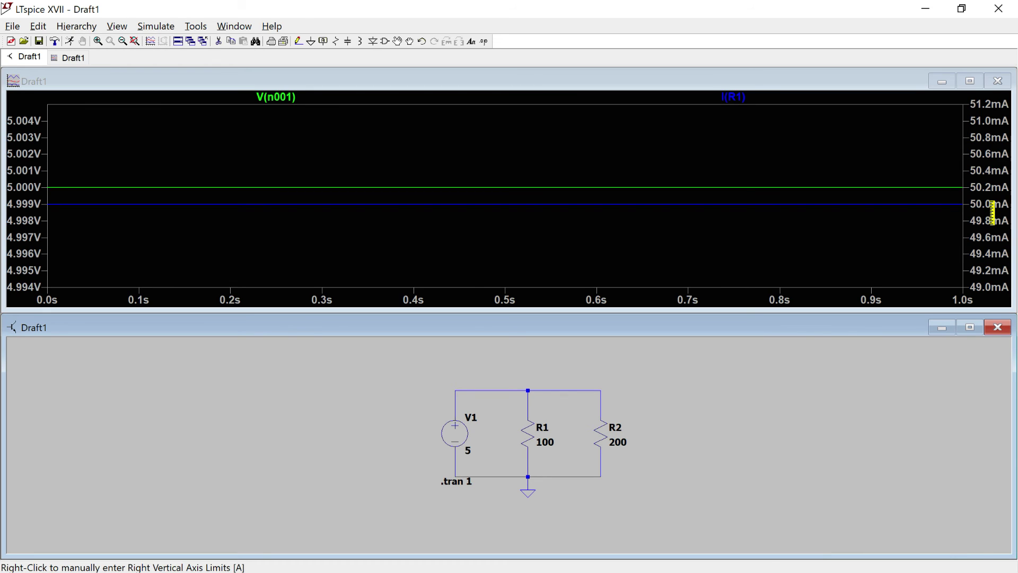
click(607, 429)
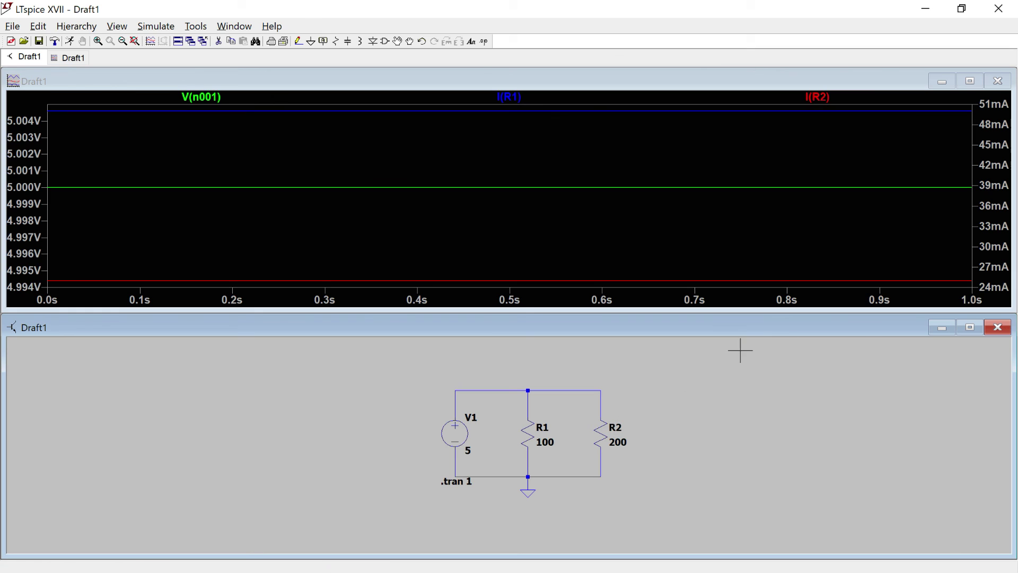